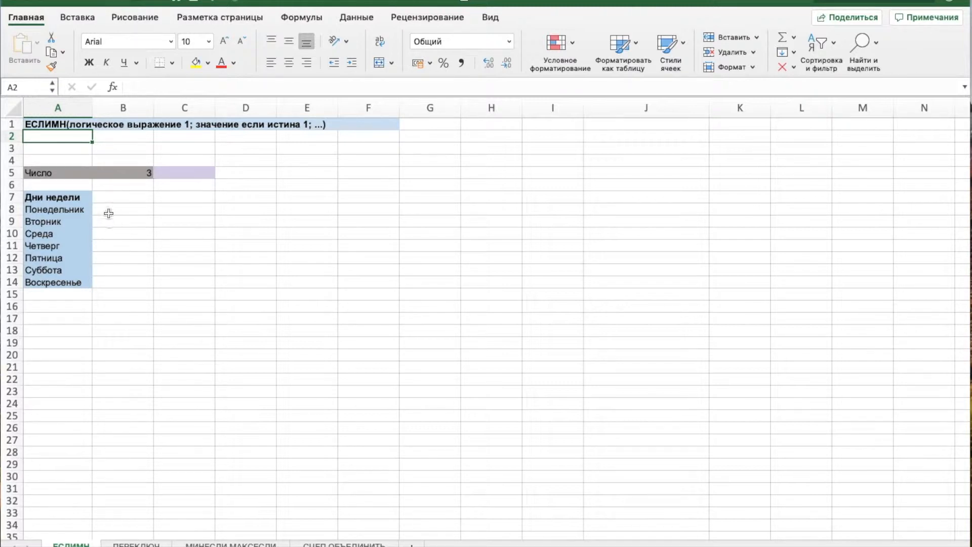
# Step: Examine the day-number formula in B5, the empty result cell C5 and the weekday list in A8:A14
pyautogui.click(65, 174)
pyautogui.click(121, 175)
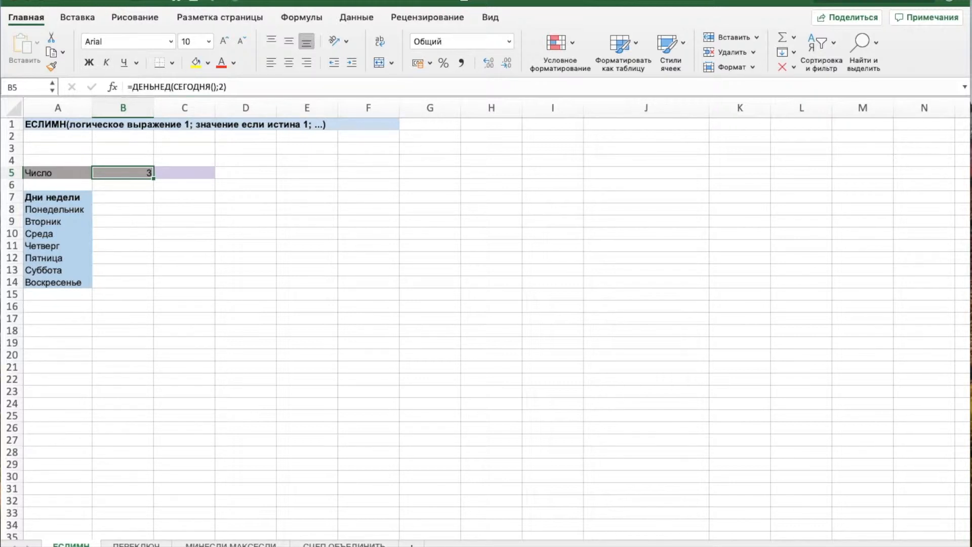
pyautogui.click(58, 210)
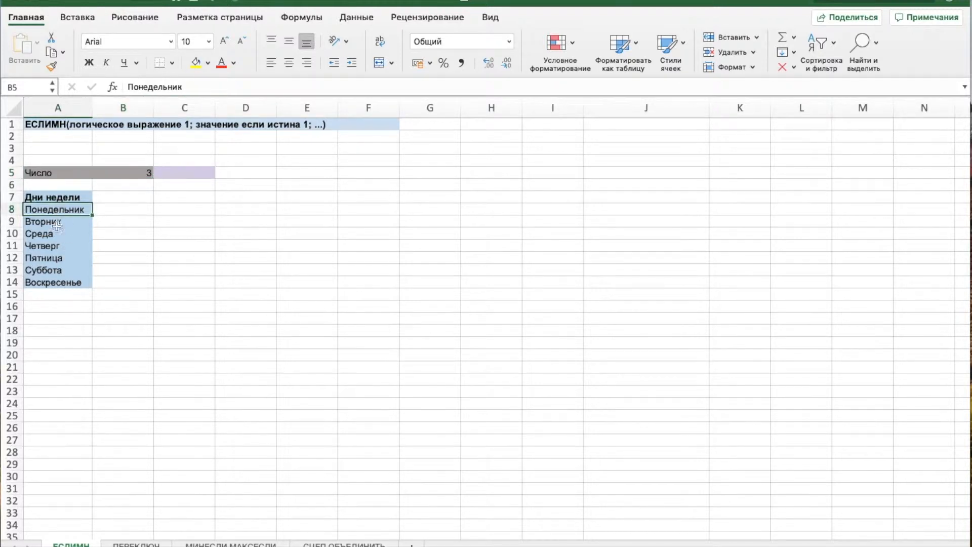
pyautogui.moveTo(56, 226); pyautogui.dragTo(53, 282)
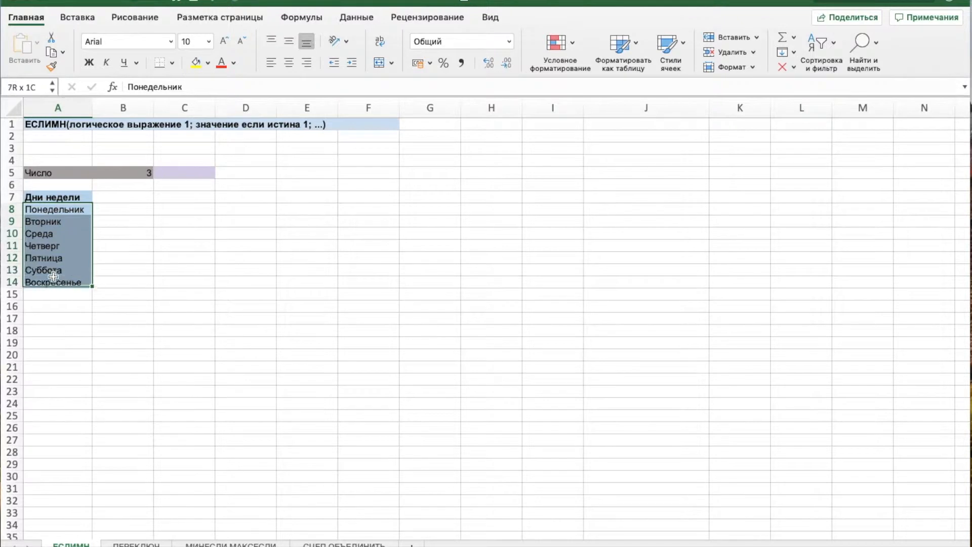
pyautogui.click(204, 281)
pyautogui.moveTo(64, 211); pyautogui.dragTo(56, 282)
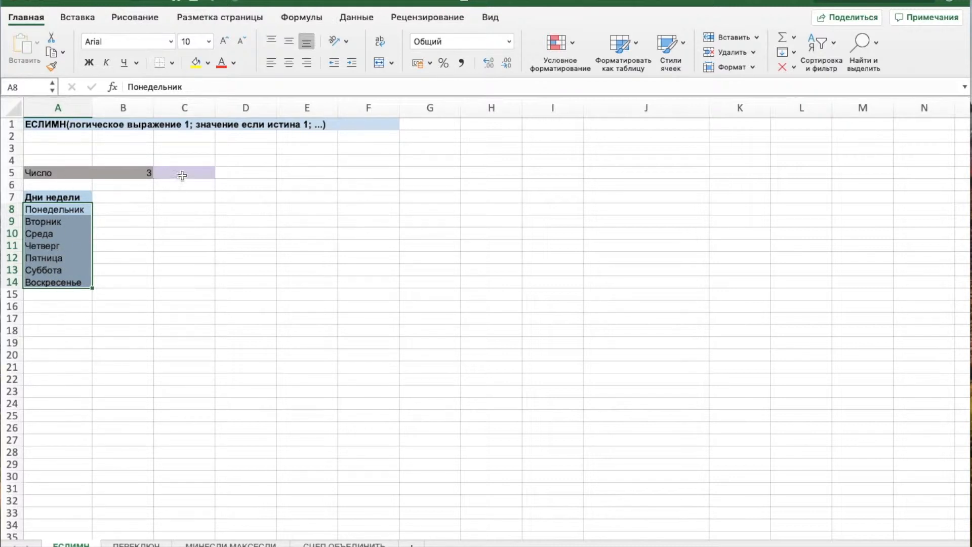
pyautogui.click(155, 172)
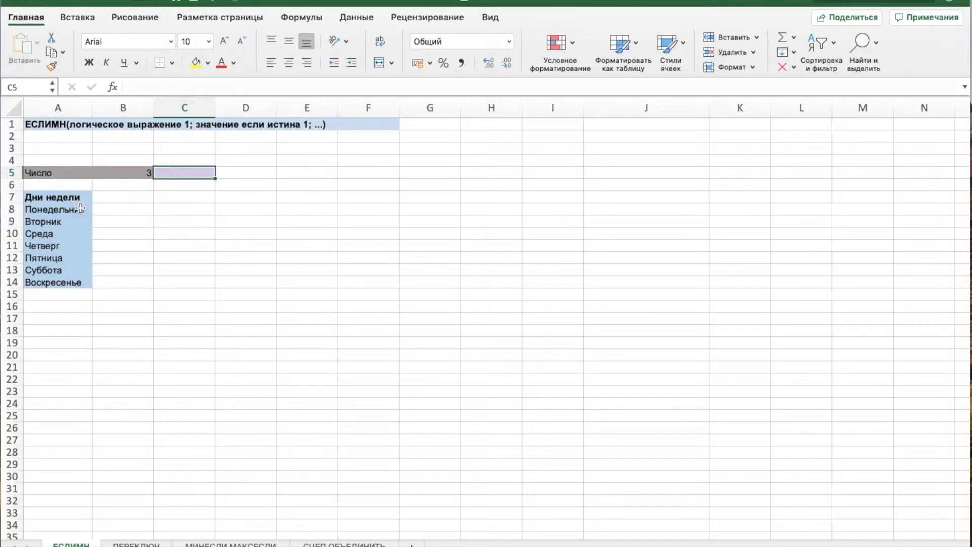
pyautogui.click(137, 174)
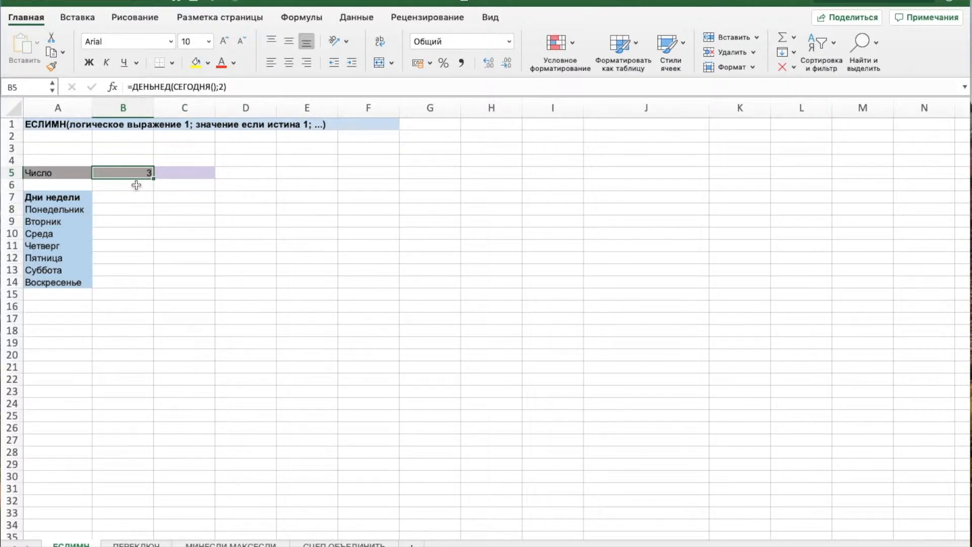
pyautogui.click(55, 235)
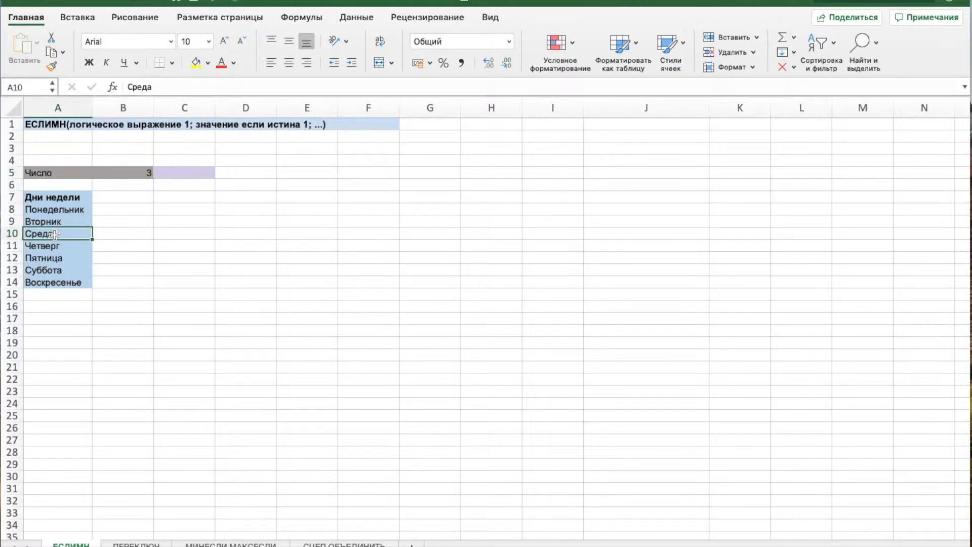
pyautogui.click(130, 171)
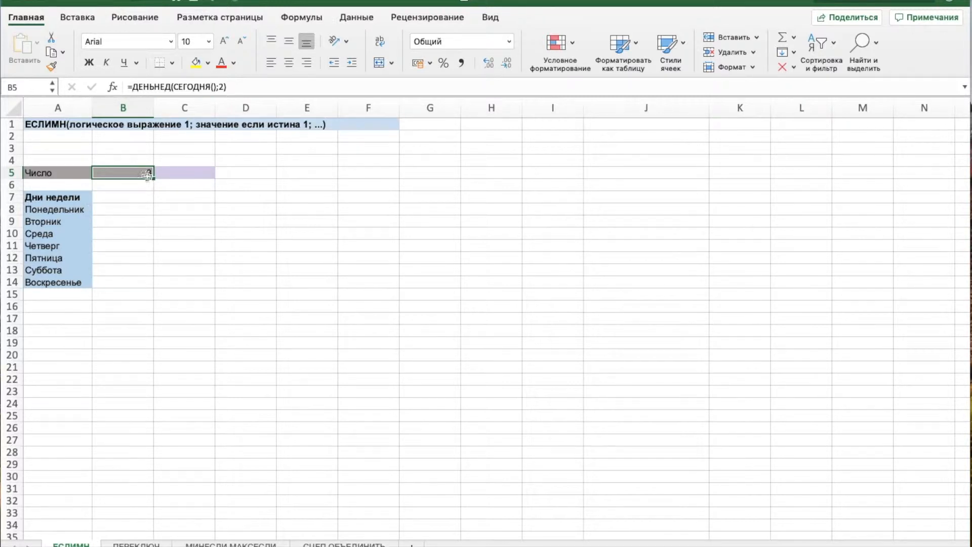
pyautogui.click(182, 177)
pyautogui.click(45, 248)
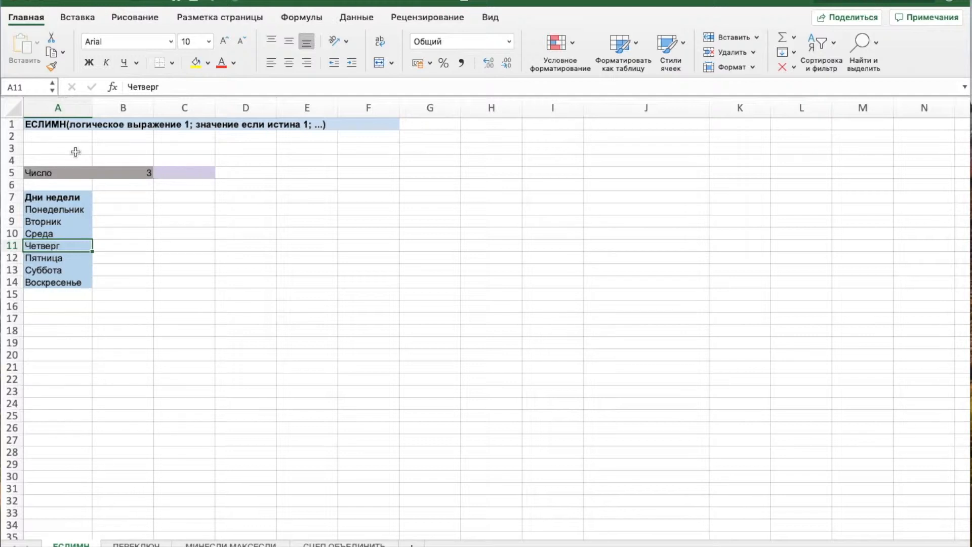
pyautogui.moveTo(56, 207); pyautogui.dragTo(52, 278)
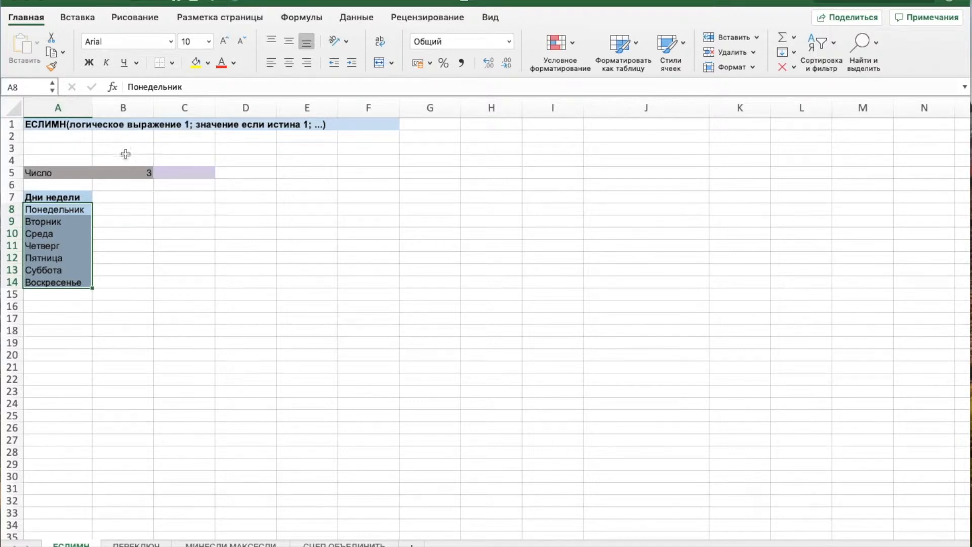
# Step: Start an ЕСЛИМН formula in C5 whose first condition B5=1 returns the weekday in A8
pyautogui.click(195, 175)
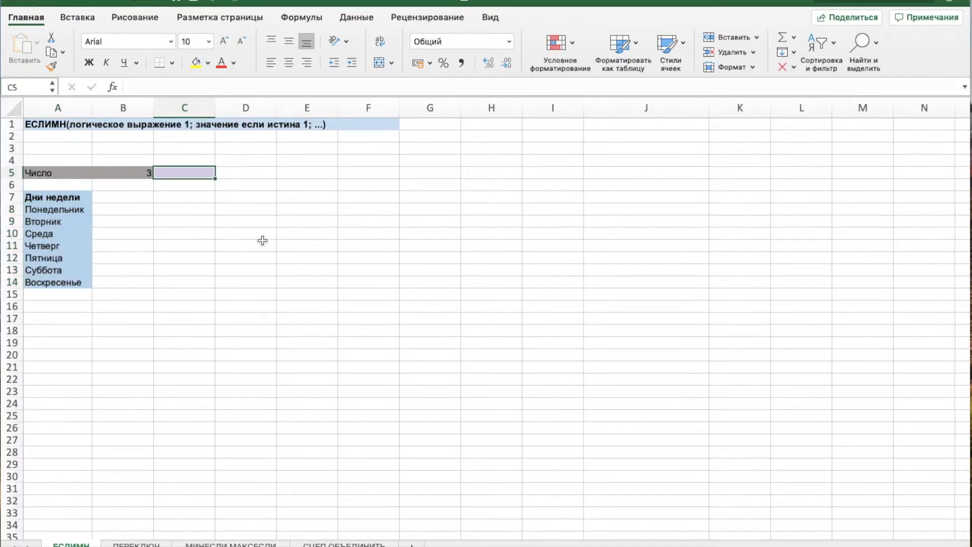
pyautogui.write('=если')
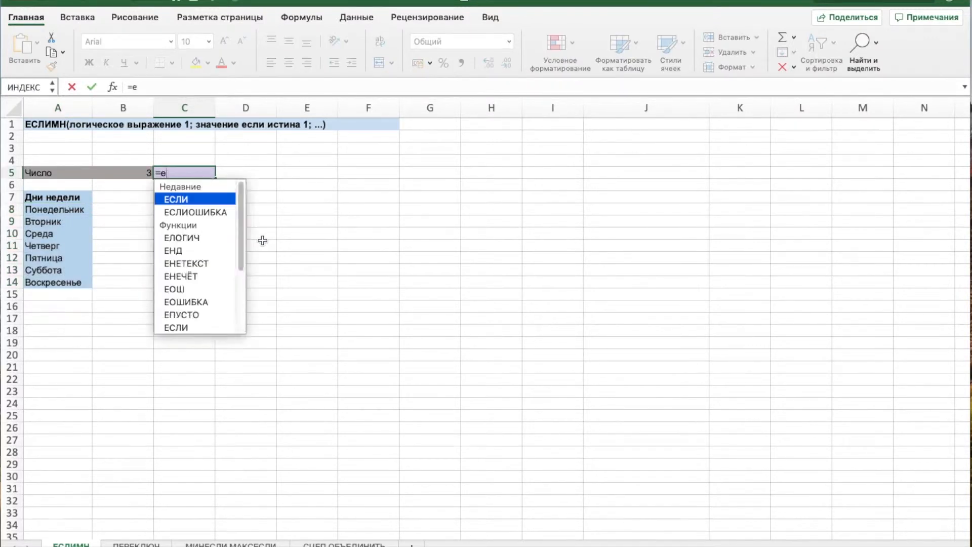
pyautogui.write('мн')
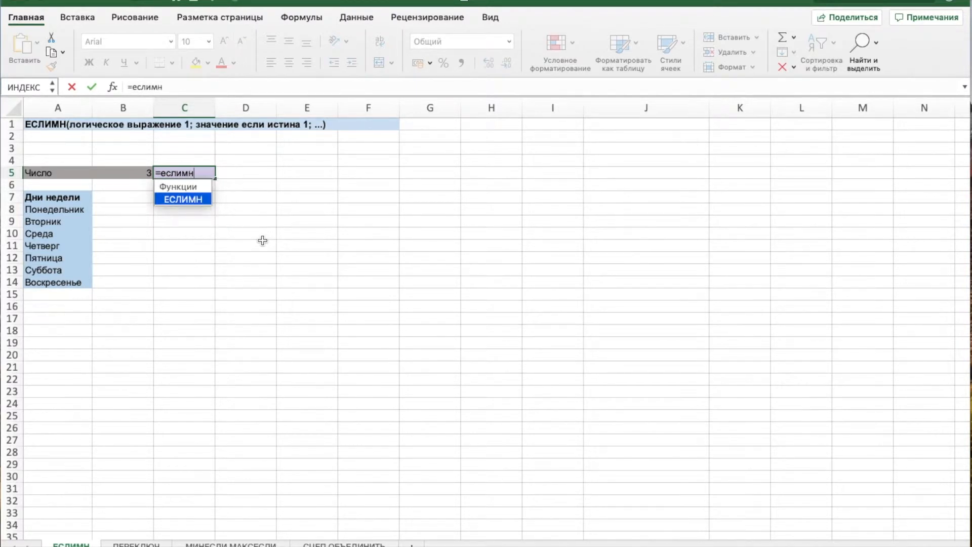
pyautogui.press('Tab')
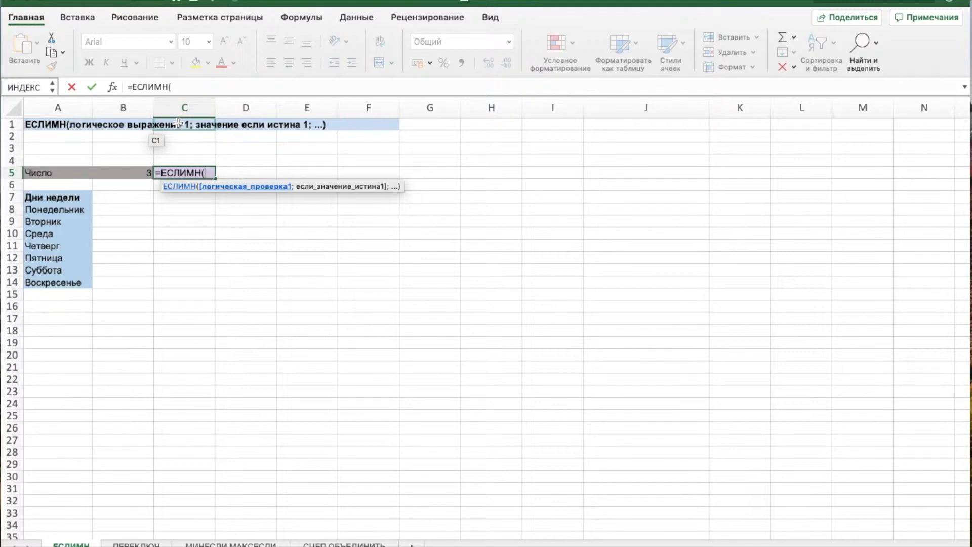
pyautogui.click(121, 172)
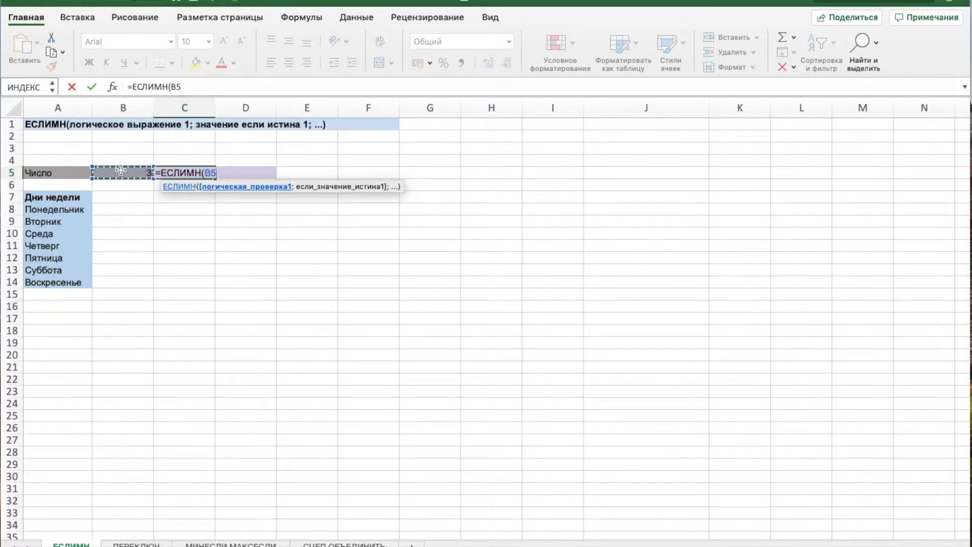
pyautogui.write('=1;')
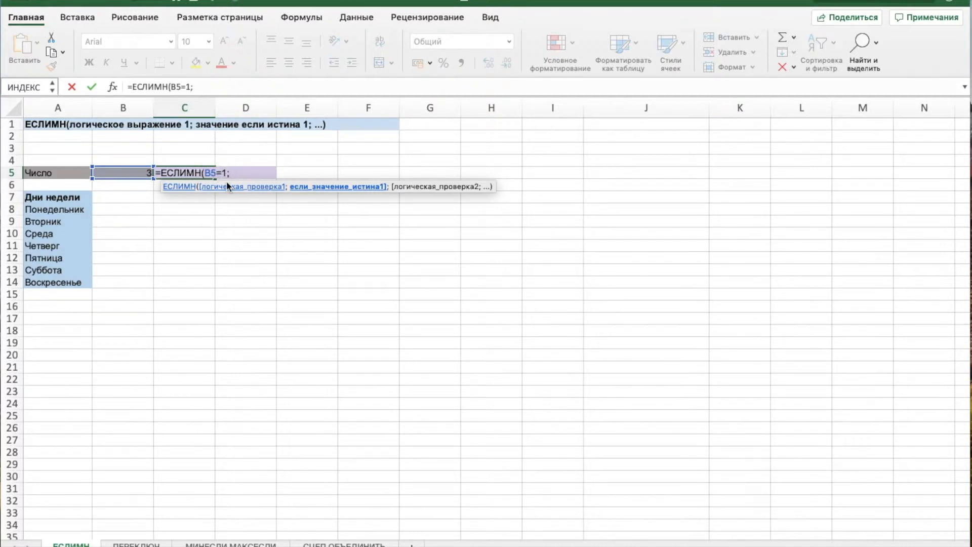
pyautogui.click(43, 210)
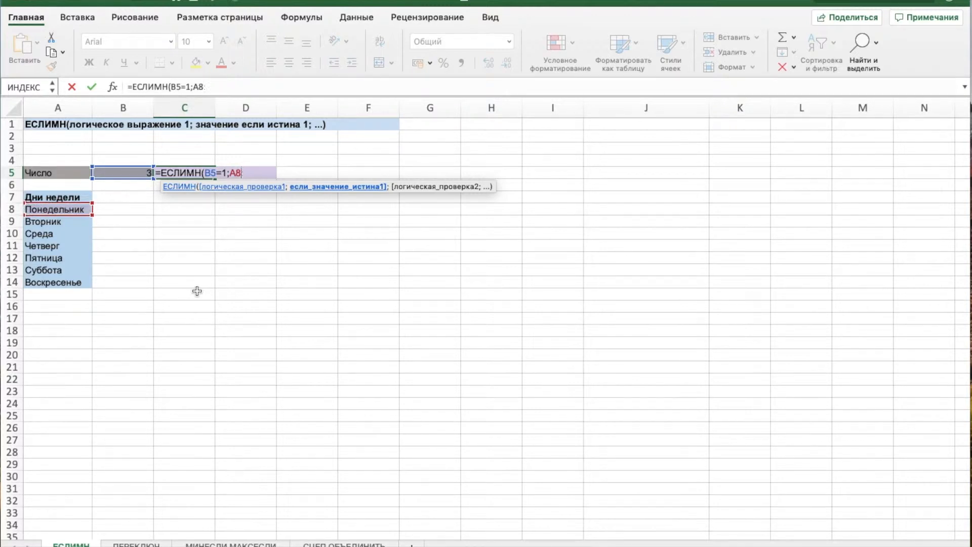
pyautogui.write(';')
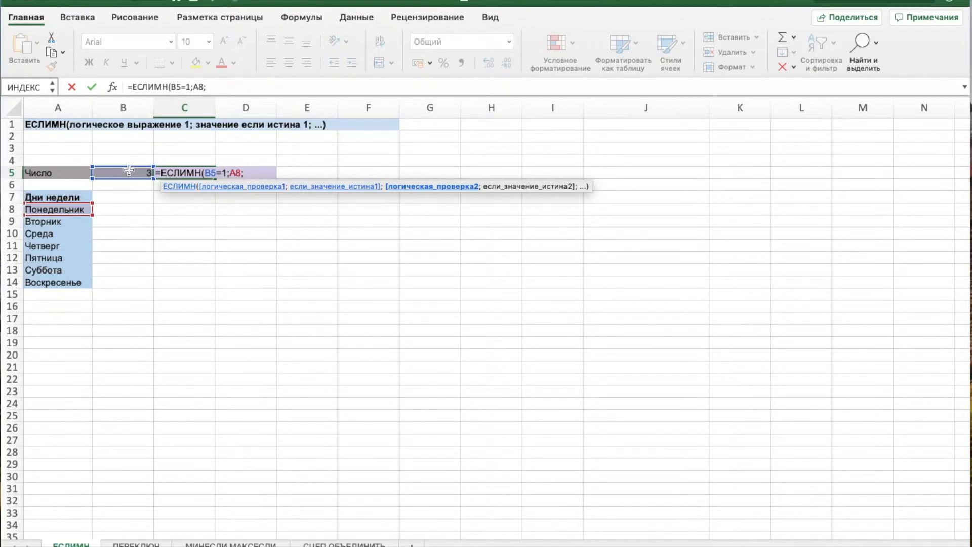
# Step: Add a second condition to the ЕСЛИМН formula, B5=2, returning the weekday in A9
pyautogui.click(128, 173)
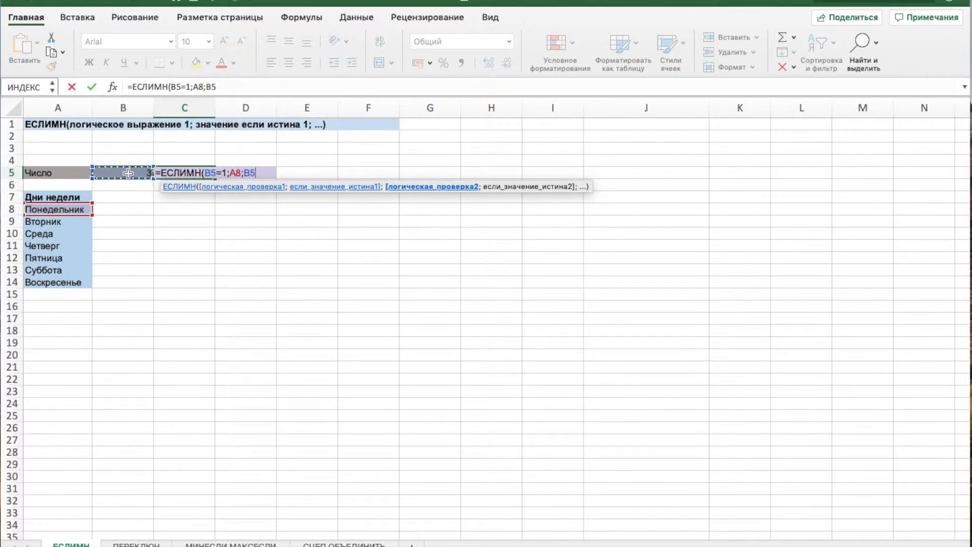
pyautogui.write('=2;')
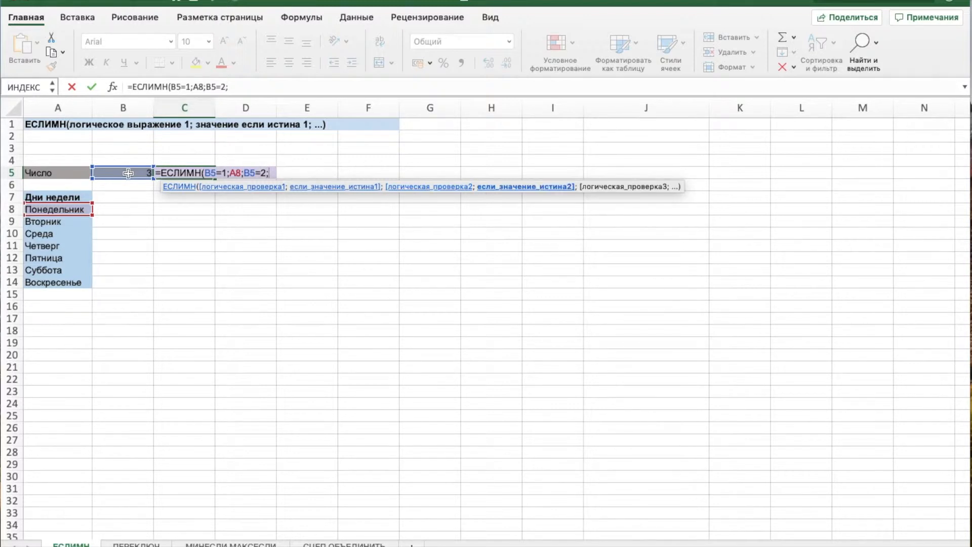
pyautogui.click(40, 222)
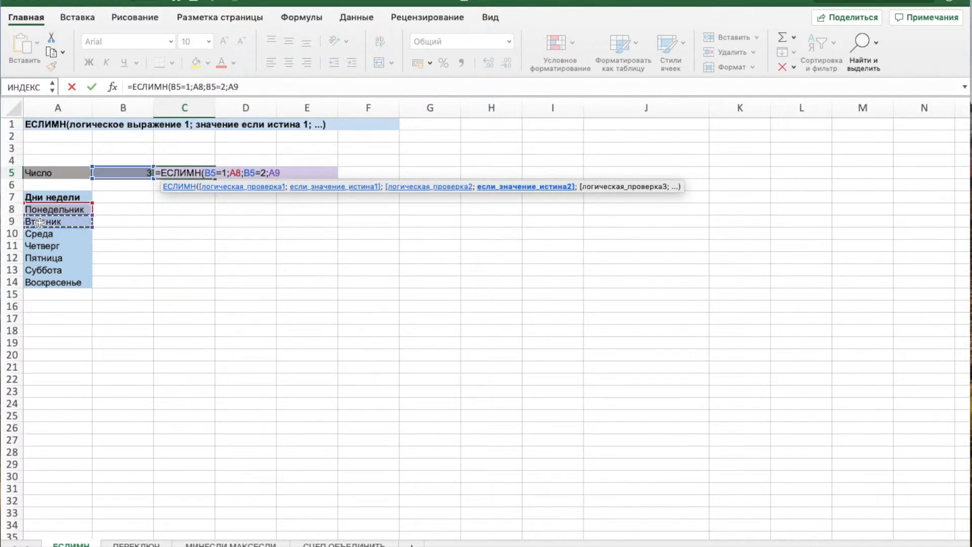
pyautogui.write(';')
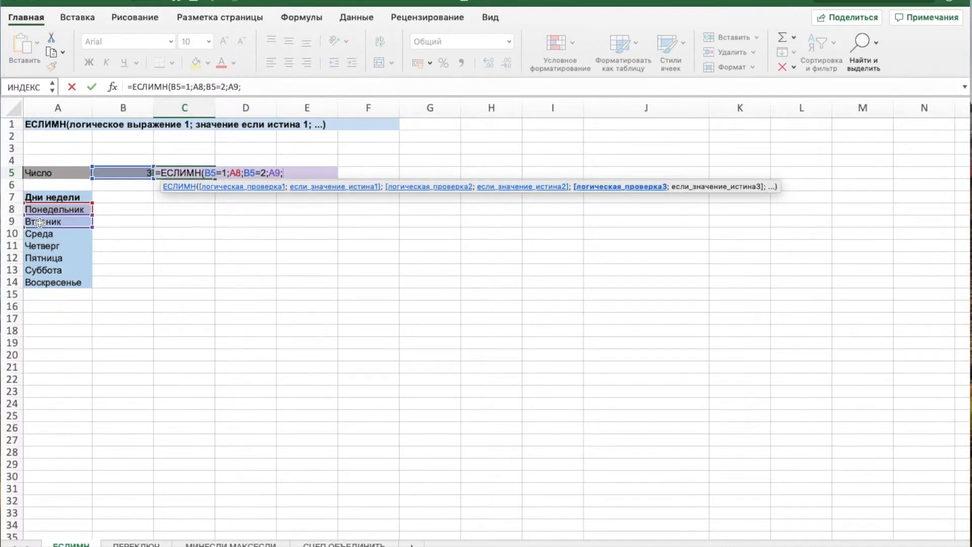
pyautogui.write('3;')
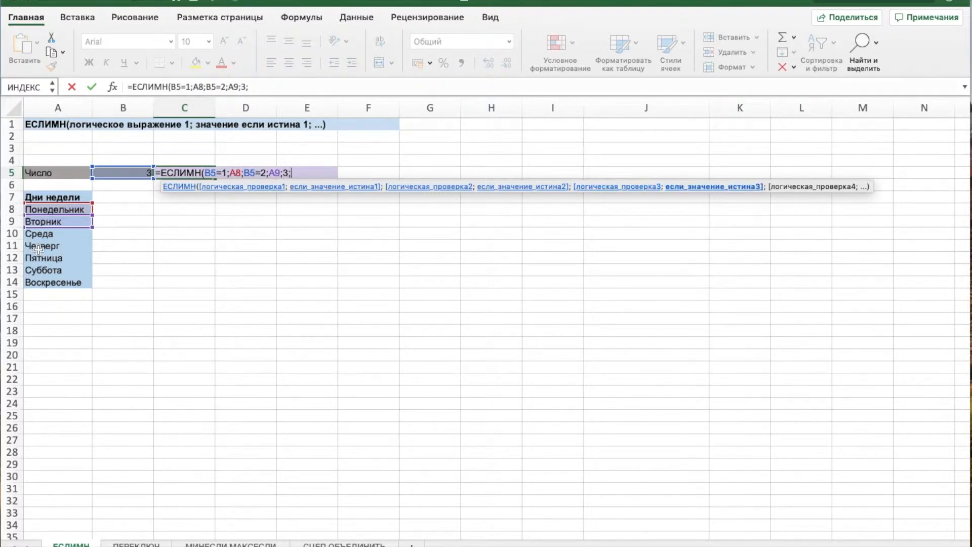
pyautogui.press('BackSpace')
pyautogui.press('BackSpace')
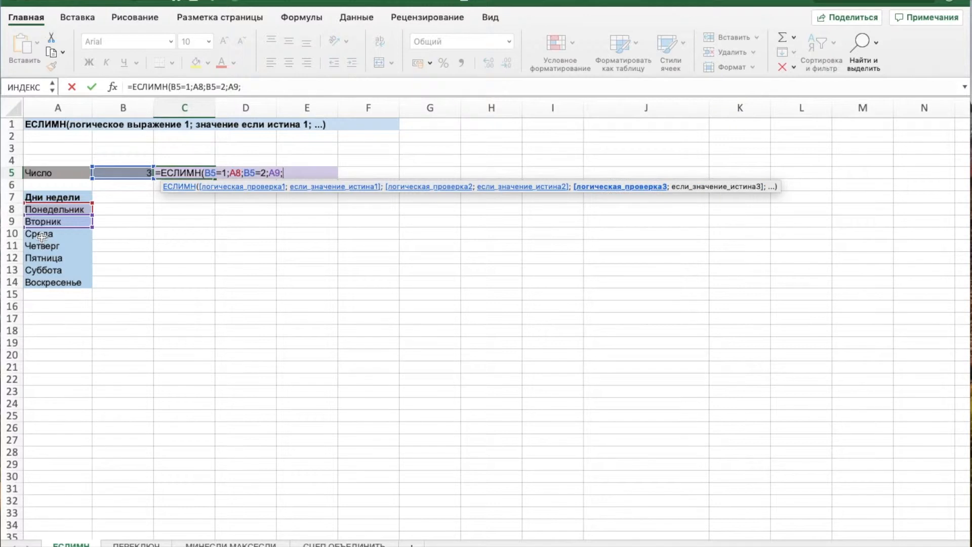
# Step: Extend the ЕСЛИМН formula with the conditions B5=3 returning A10 and B5=4 returning A11
pyautogui.click(135, 170)
pyautogui.write('=3;')
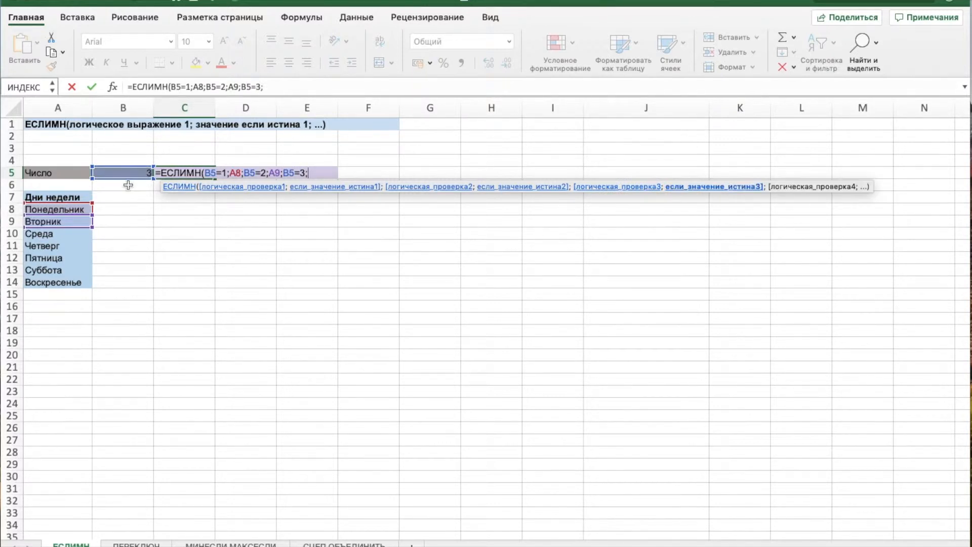
pyautogui.click(48, 234)
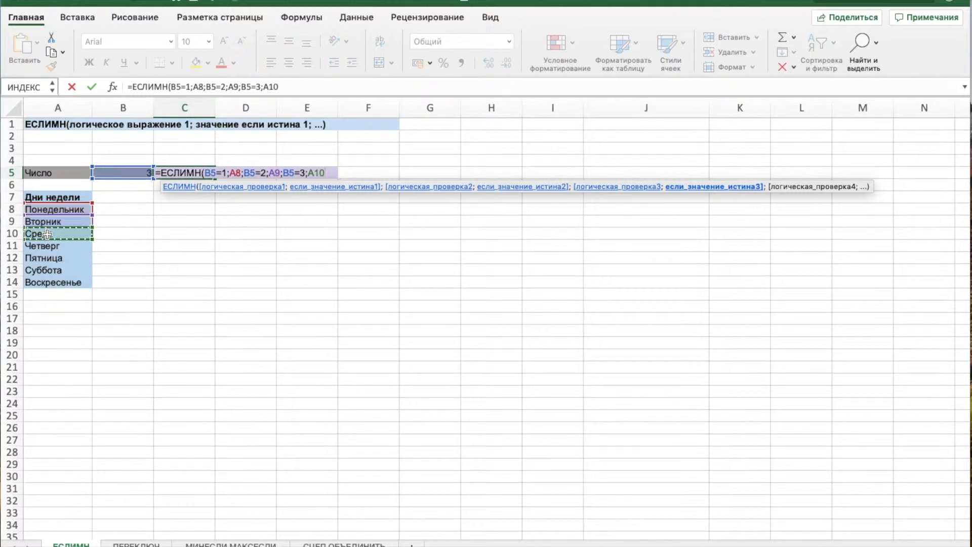
pyautogui.write(';')
pyautogui.click(128, 176)
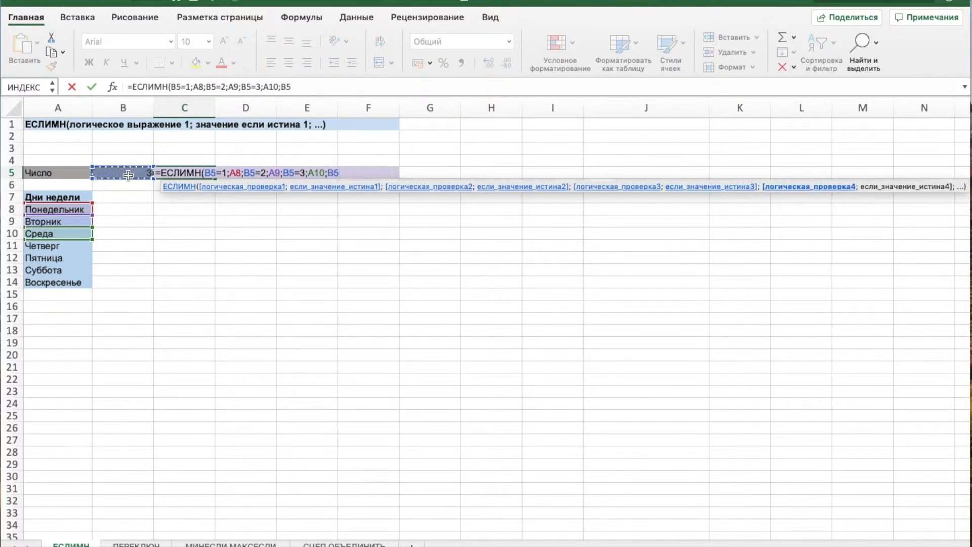
pyautogui.write('=4;')
pyautogui.click(52, 247)
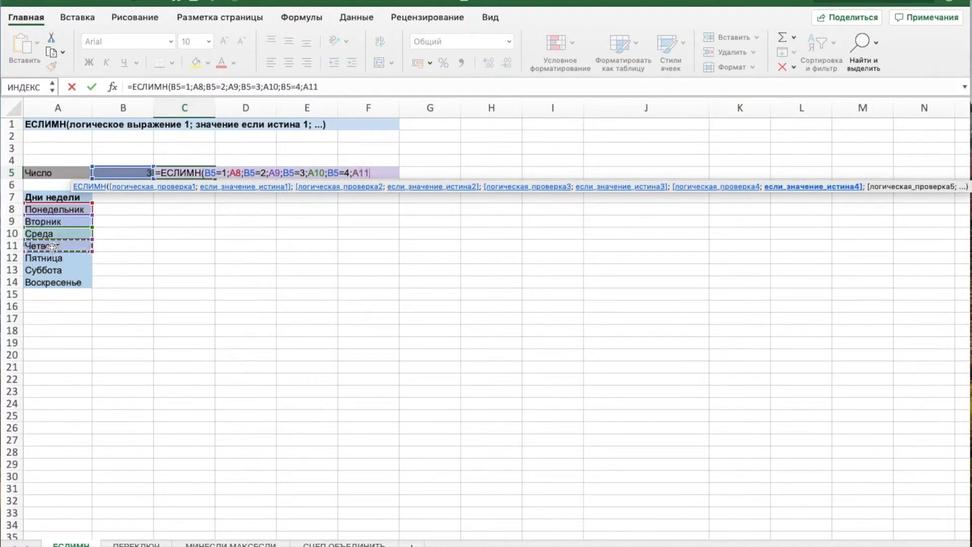
pyautogui.write(';')
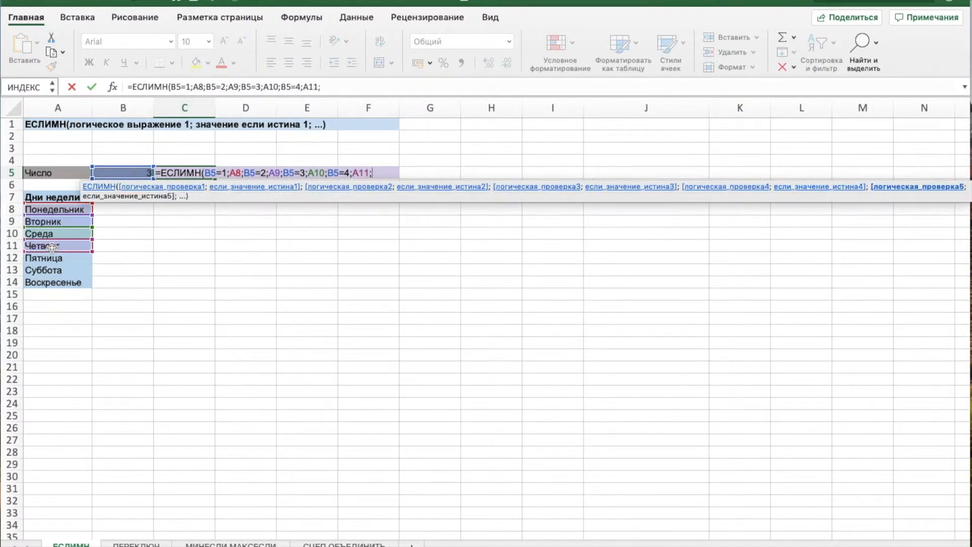
# Step: Extend the ЕСЛИМН formula with the conditions B5=5 returning A12 and B5=6 returning A13
pyautogui.click(128, 175)
pyautogui.write('=5;')
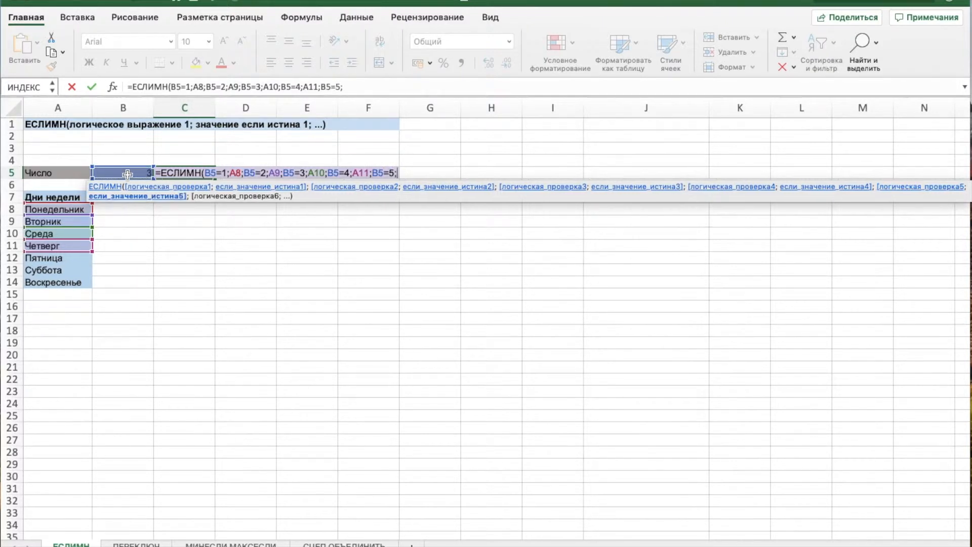
pyautogui.click(56, 259)
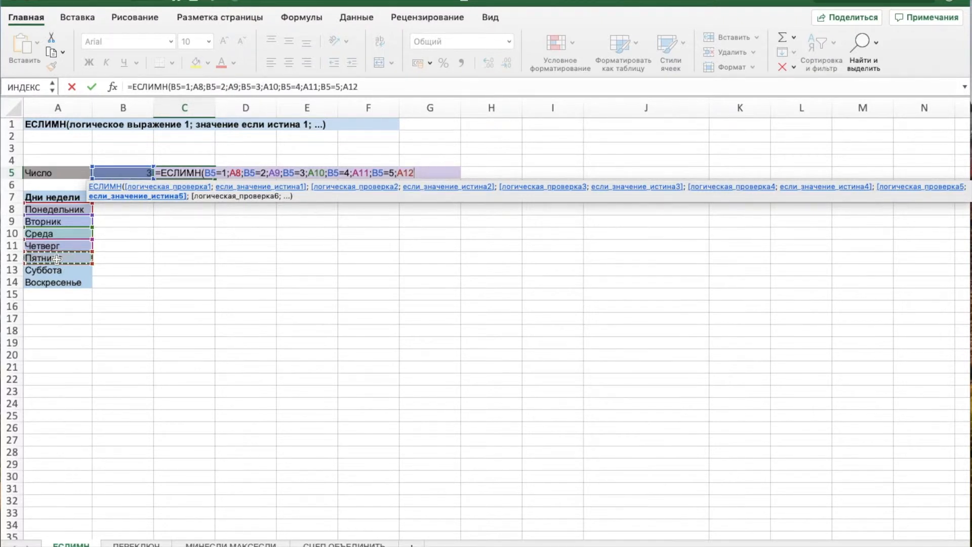
pyautogui.write(';')
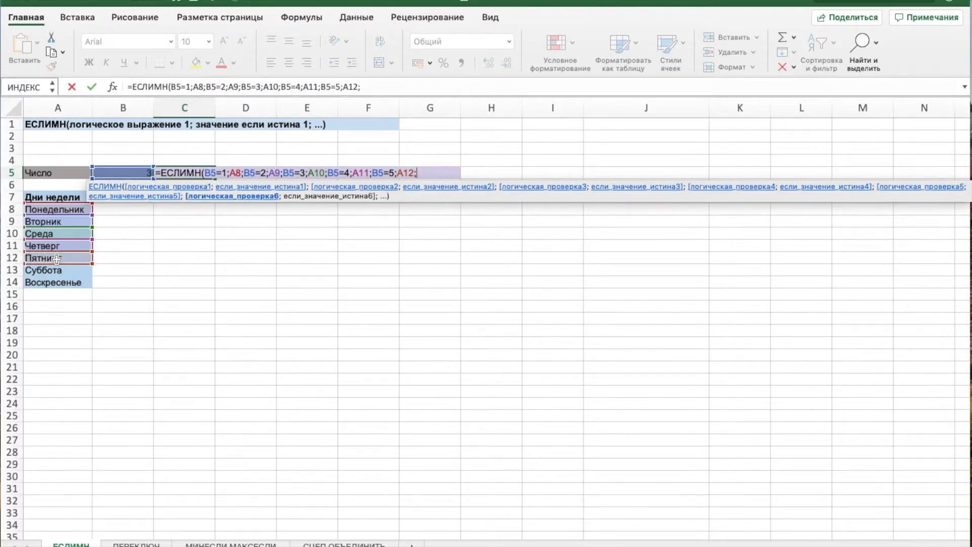
pyautogui.click(139, 173)
pyautogui.write('=6;')
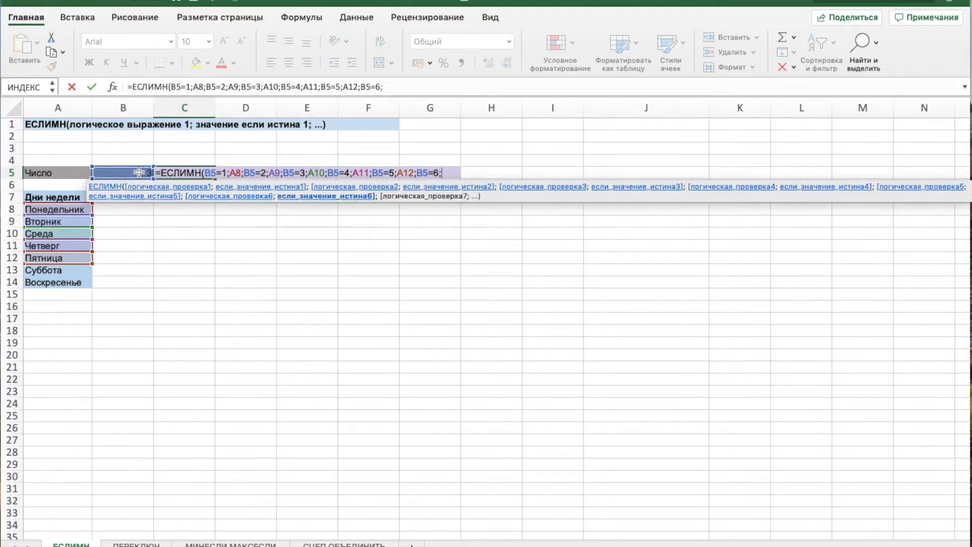
pyautogui.click(59, 272)
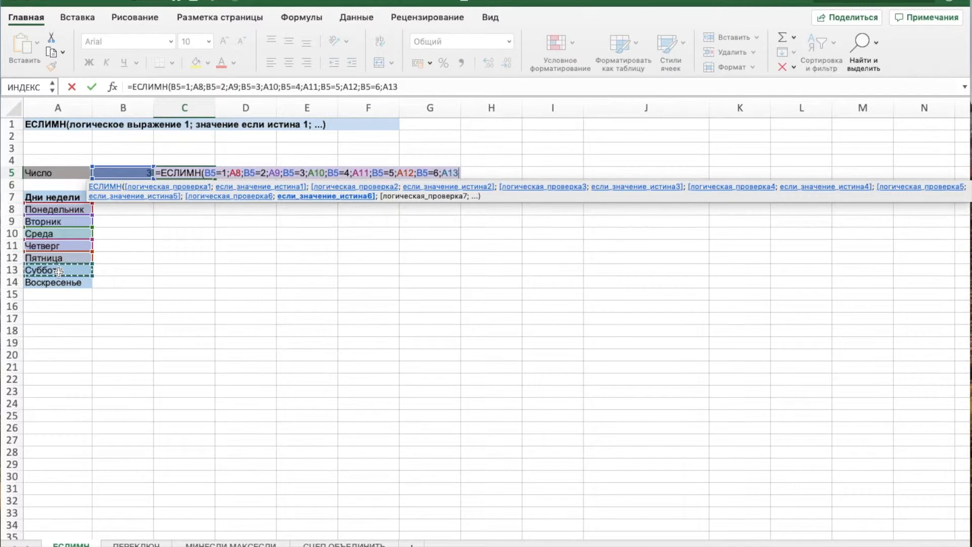
pyautogui.write(';')
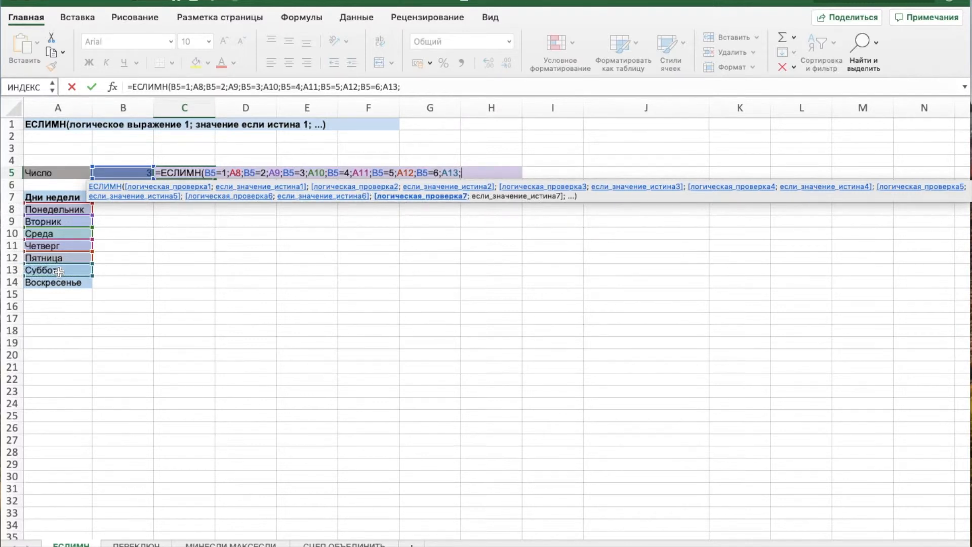
# Step: Complete the ЕСЛИМН formula in C5 with the condition B5=7 returning A14, and enter it
pyautogui.click(121, 175)
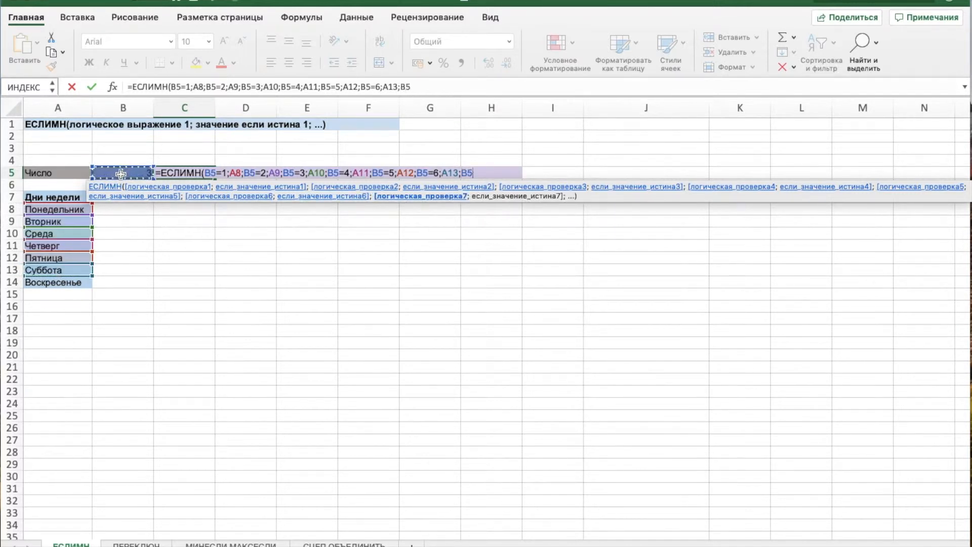
pyautogui.write('=7;')
pyautogui.click(46, 283)
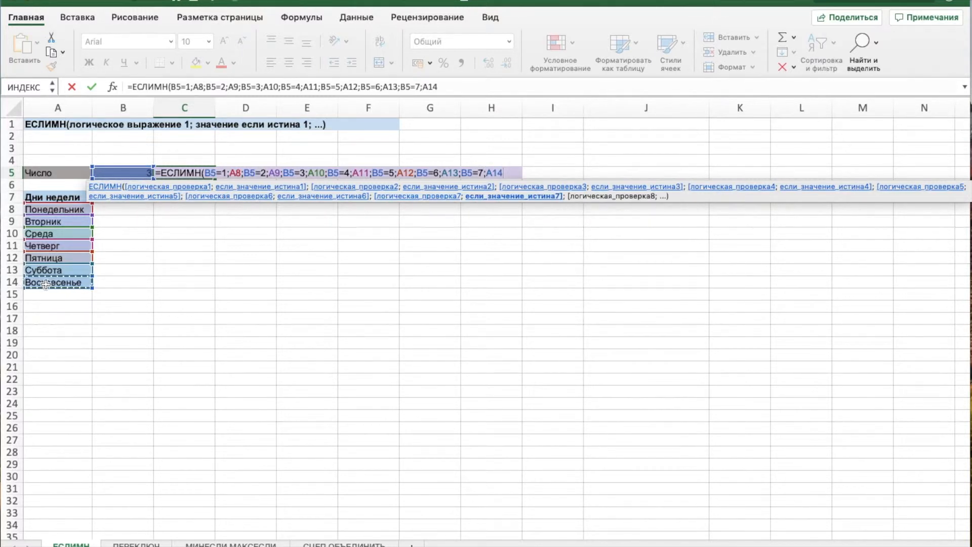
pyautogui.write(')')
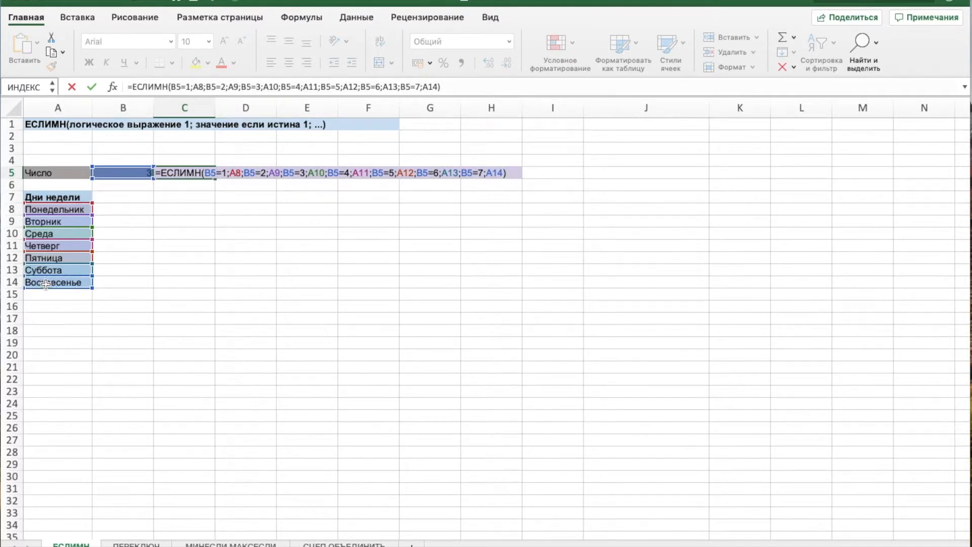
pyautogui.press('Return')
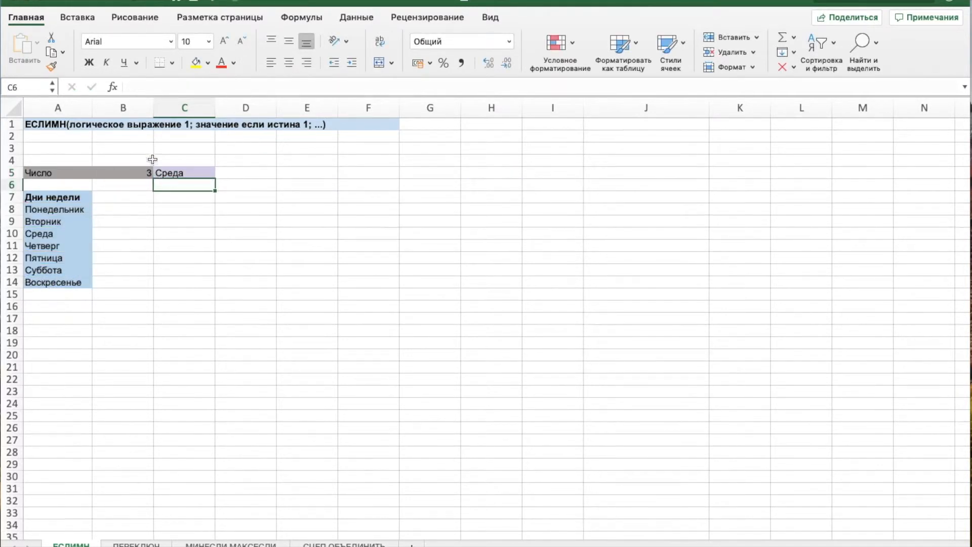
# Step: Review the day-number formula in B5, the weekday list A8:A14 and the finished ЕСЛИМН formula in C5
pyautogui.click(177, 174)
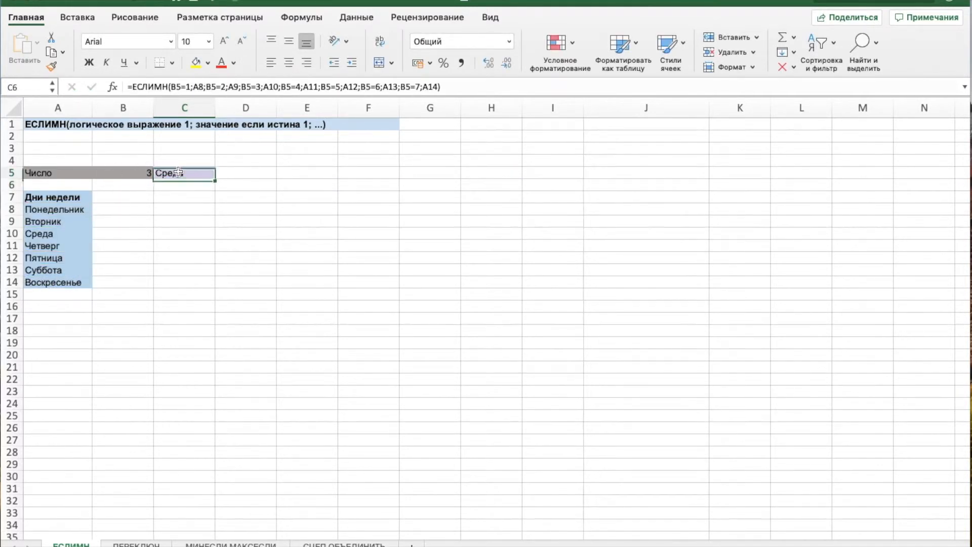
pyautogui.click(128, 174)
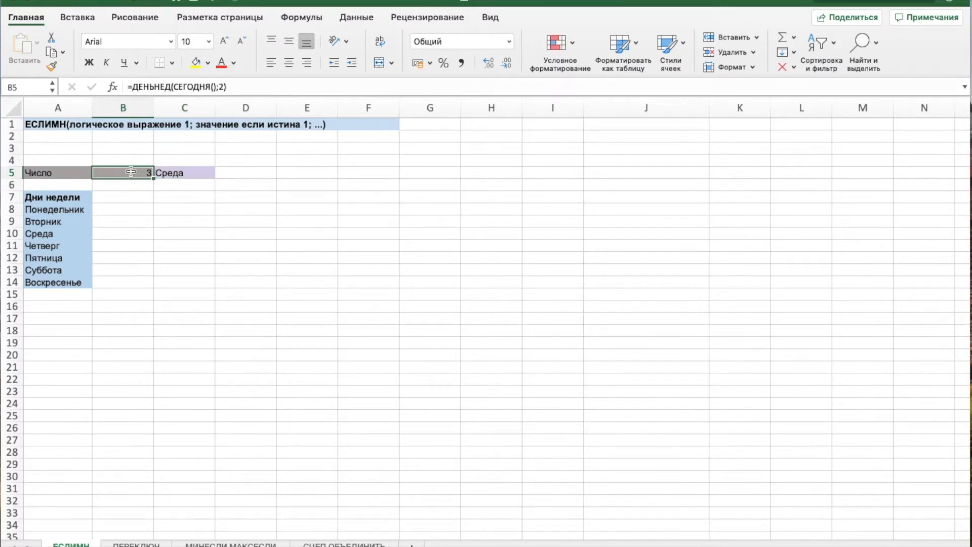
pyautogui.doubleClick(131, 172)
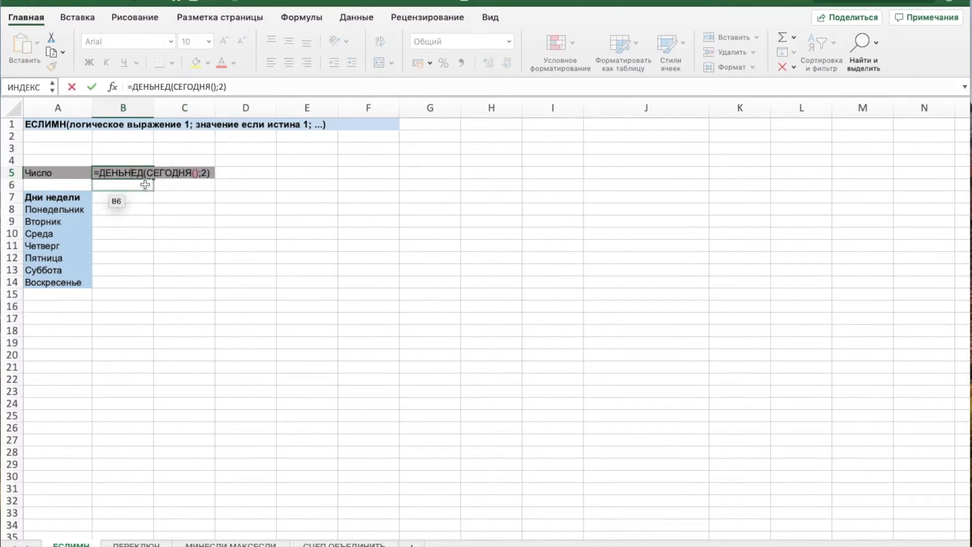
pyautogui.press('Escape')
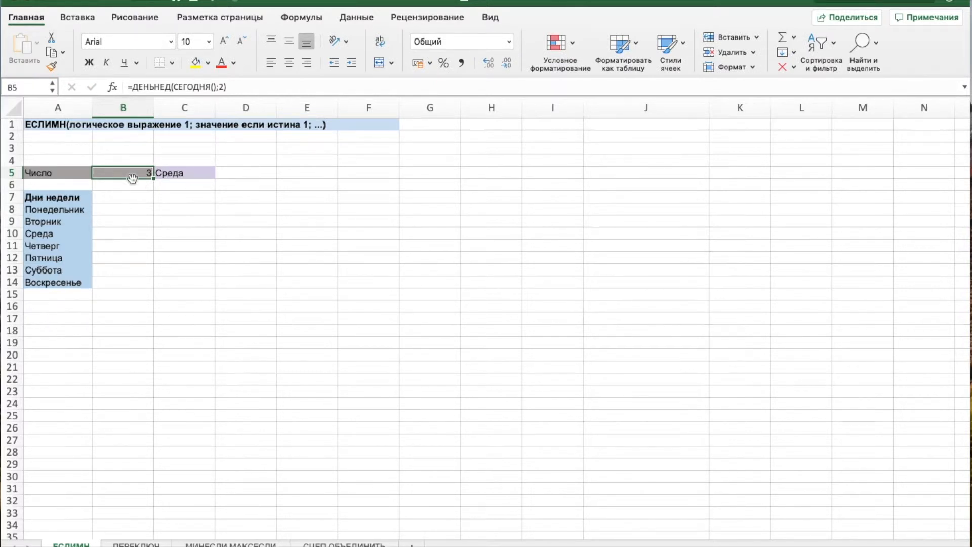
pyautogui.click(184, 172)
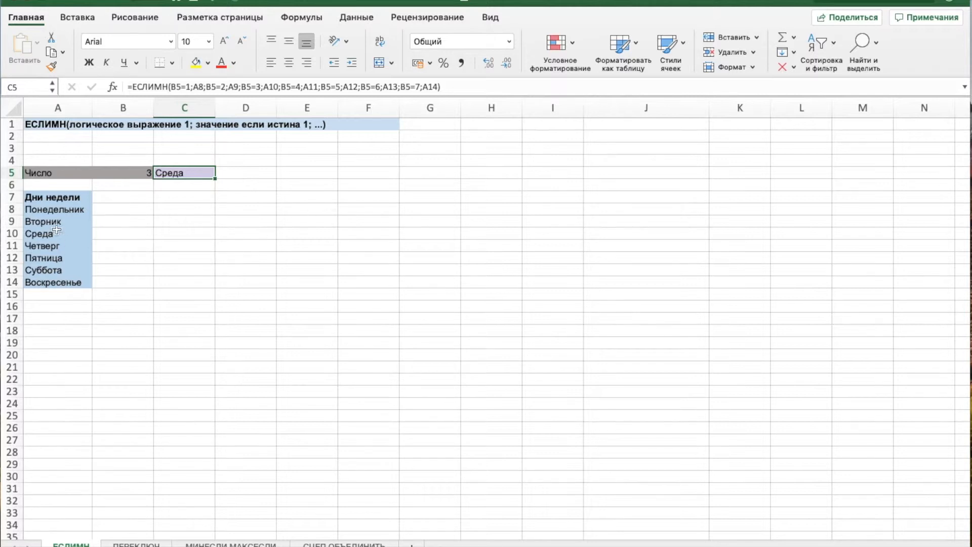
pyautogui.moveTo(57, 209); pyautogui.dragTo(52, 284)
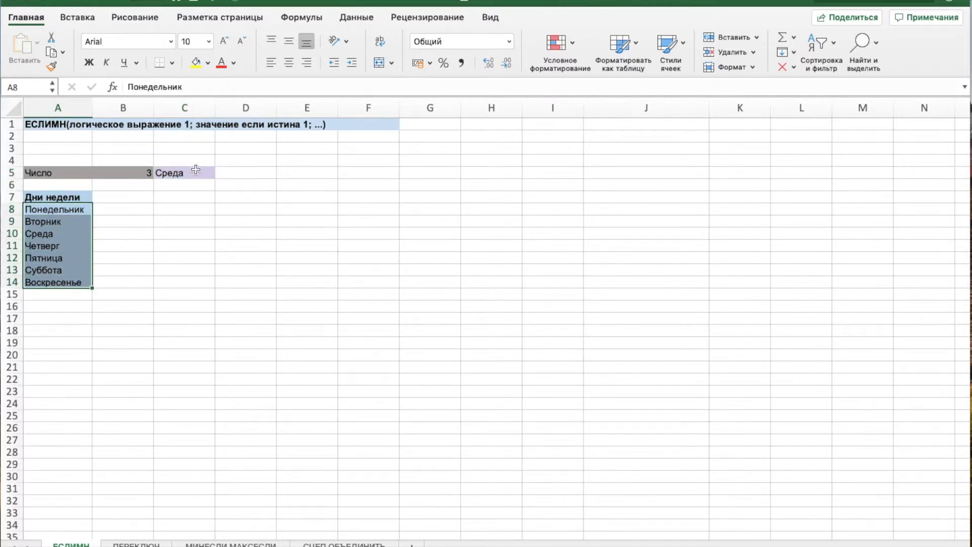
pyautogui.doubleClick(198, 172)
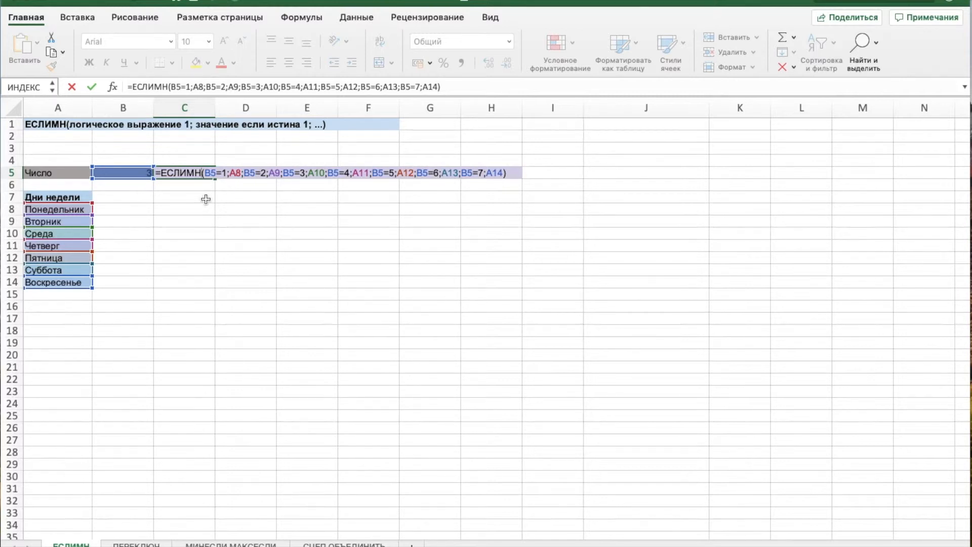
pyautogui.press('Return')
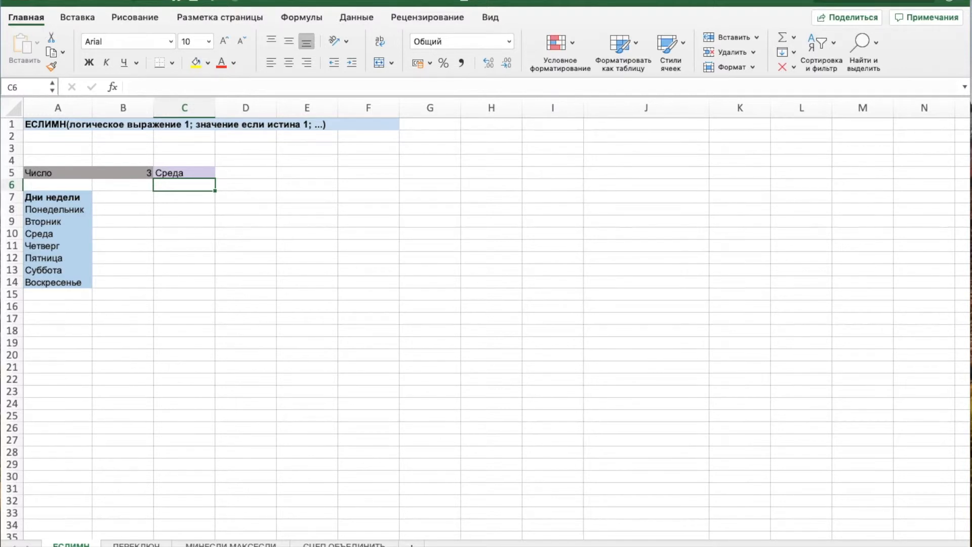
# Step: View the ПЕРЕКЛЮЧ sheet, and recheck the weekday list and the B5 formula on the ЕСЛИМН sheet
pyautogui.hotkey('ctrl', 'pagedown')
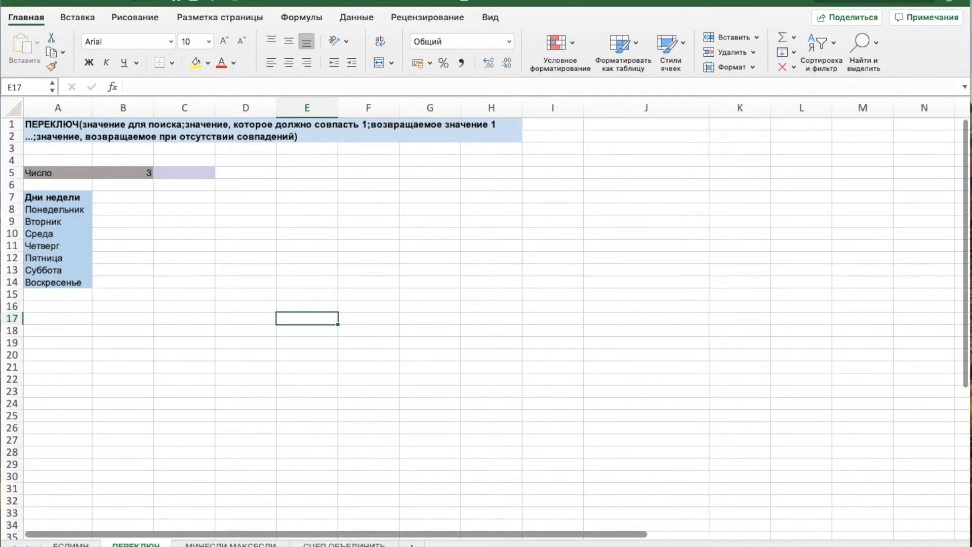
pyautogui.click(70, 544)
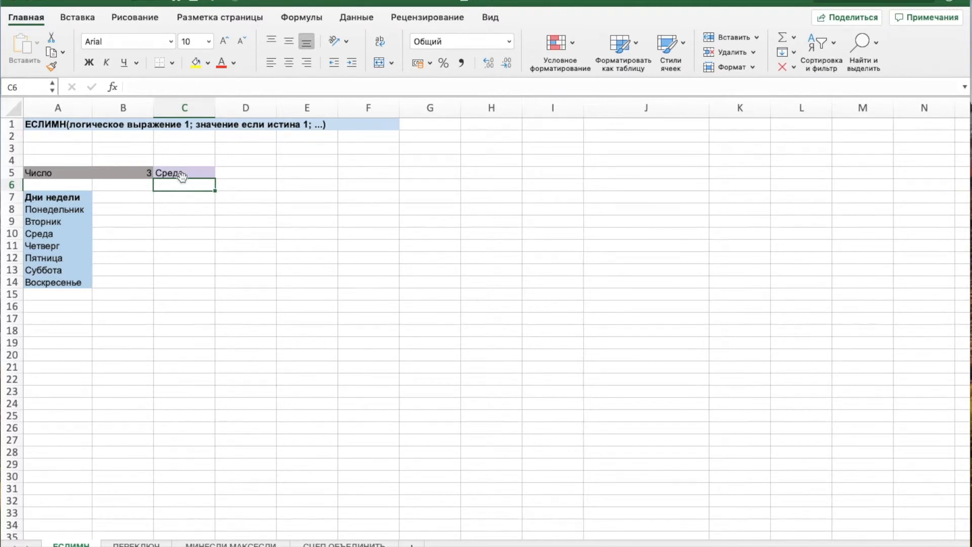
pyautogui.click(65, 212)
pyautogui.moveTo(65, 212); pyautogui.dragTo(59, 277)
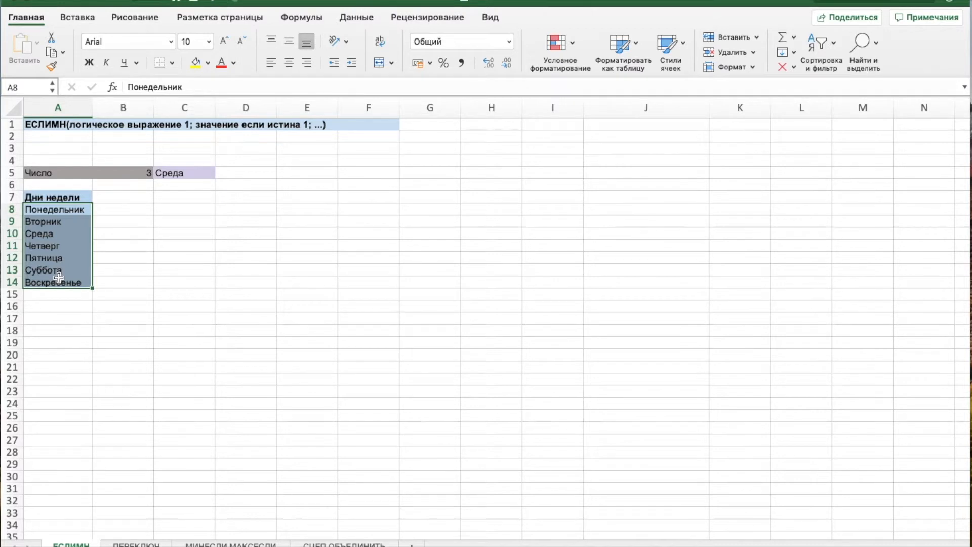
pyautogui.doubleClick(129, 173)
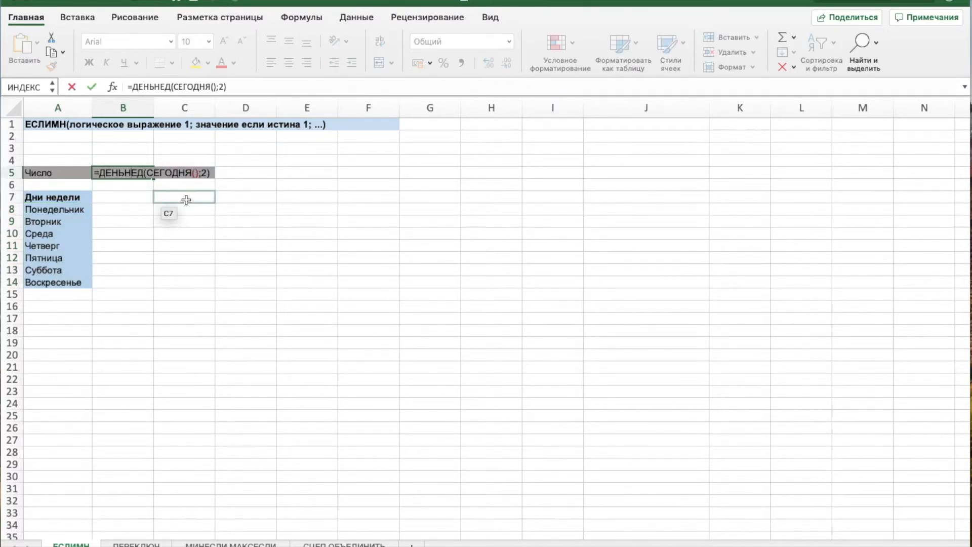
pyautogui.press('Escape')
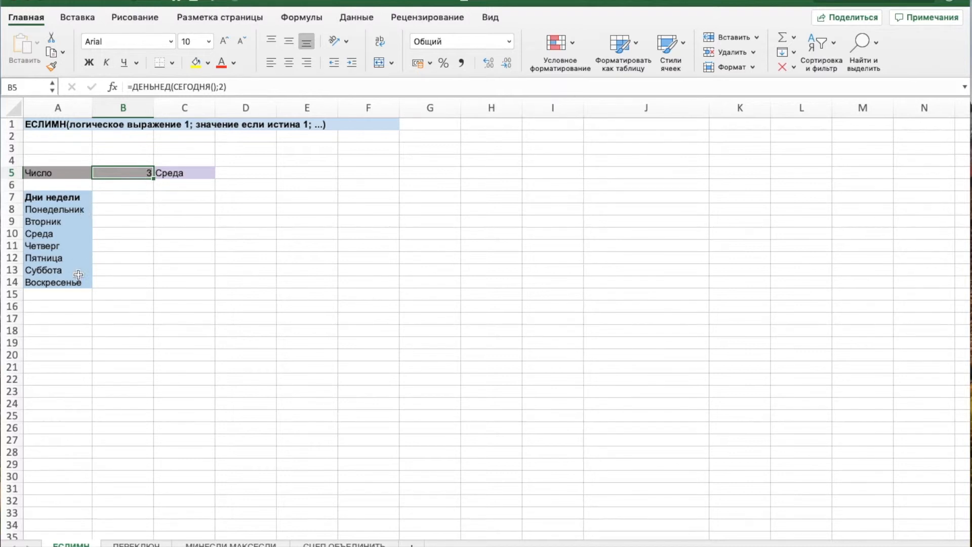
# Step: Test the ЕСЛИМН formula in C5 with the day number 8 in B5, and undo that entry
pyautogui.write('8')
pyautogui.press('Return')
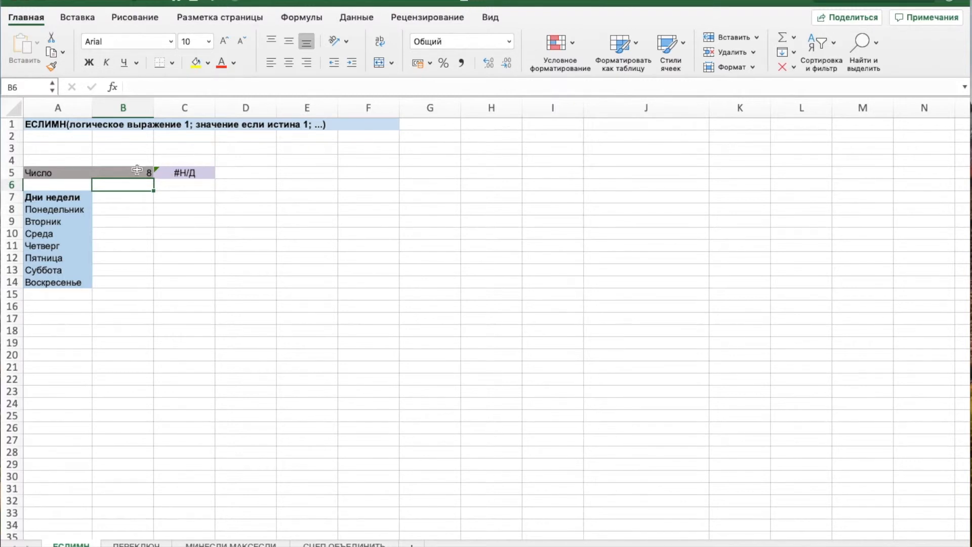
pyautogui.doubleClick(185, 171)
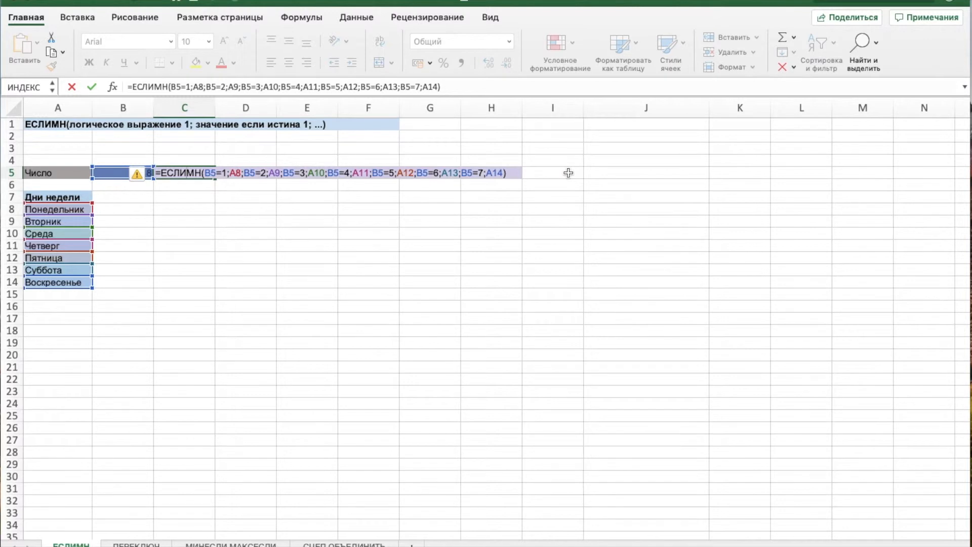
pyautogui.press('Escape')
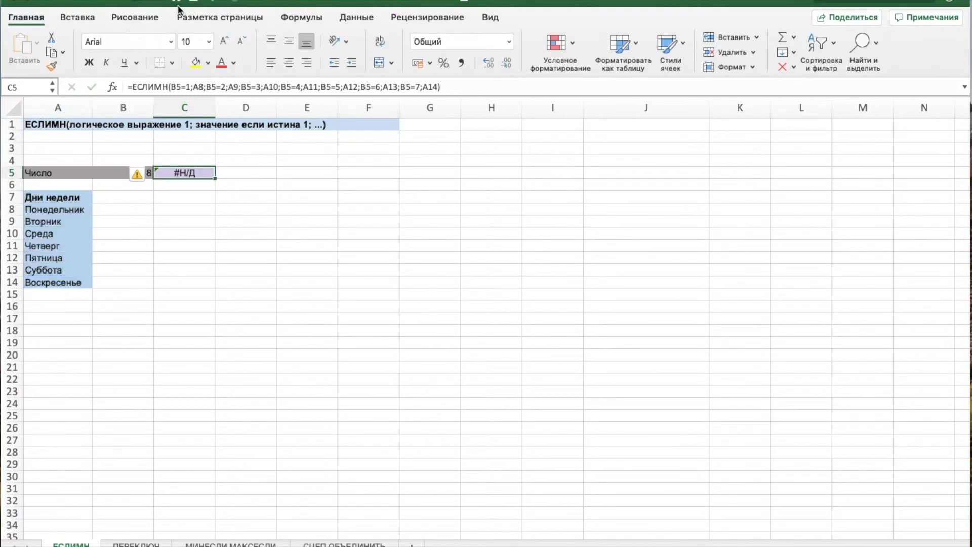
pyautogui.click(219, 2)
pyautogui.click(220, 11)
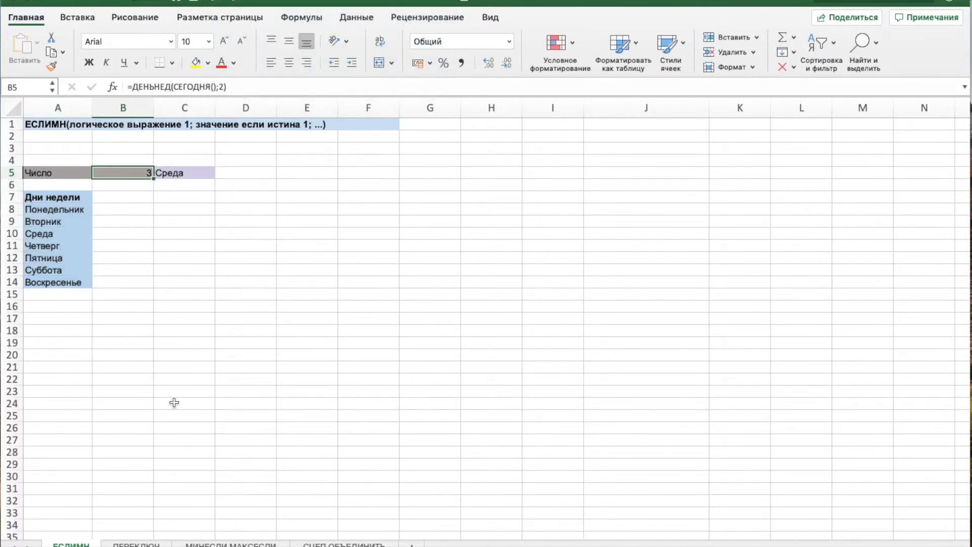
# Step: Switch to the ПЕРЕКЛЮЧ sheet and inspect the formula behind the day number in B5
pyautogui.click(137, 545)
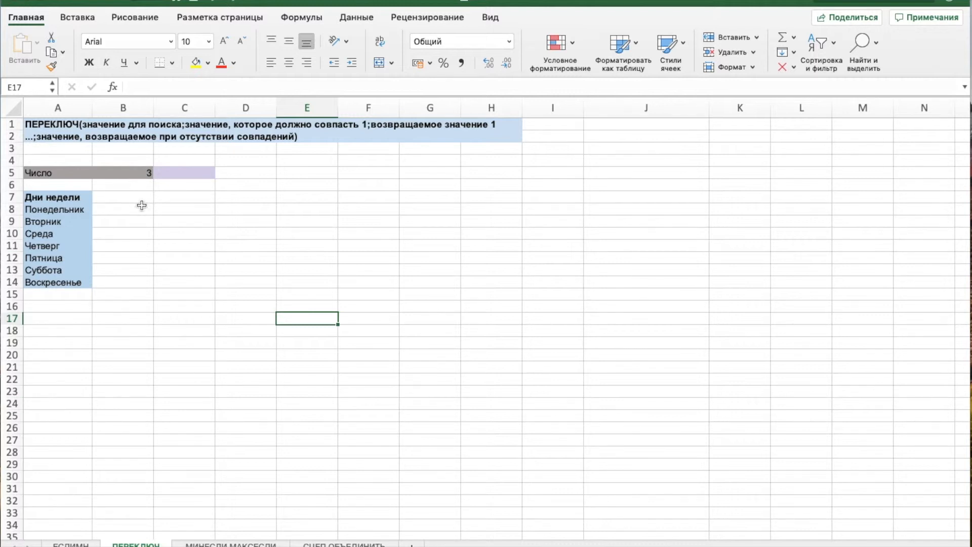
pyautogui.click(194, 175)
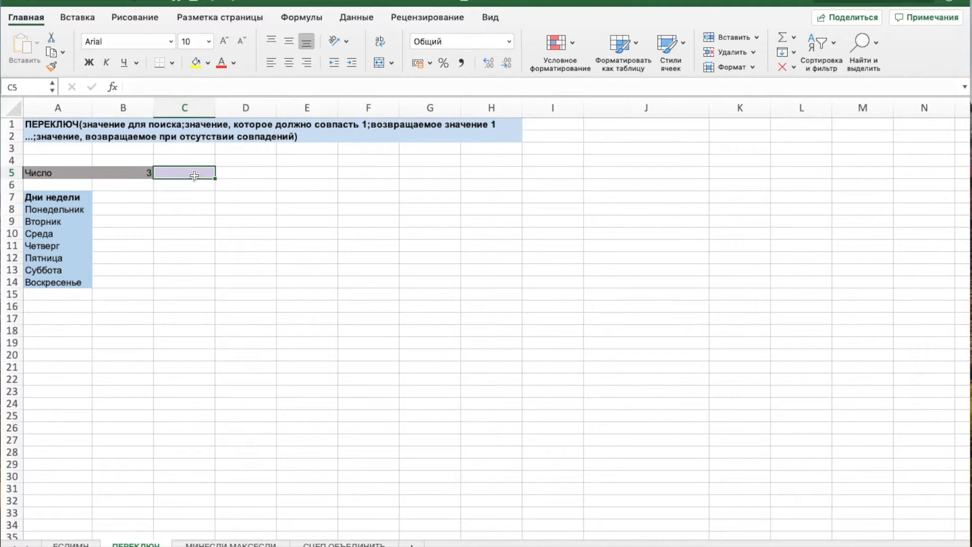
pyautogui.write('=')
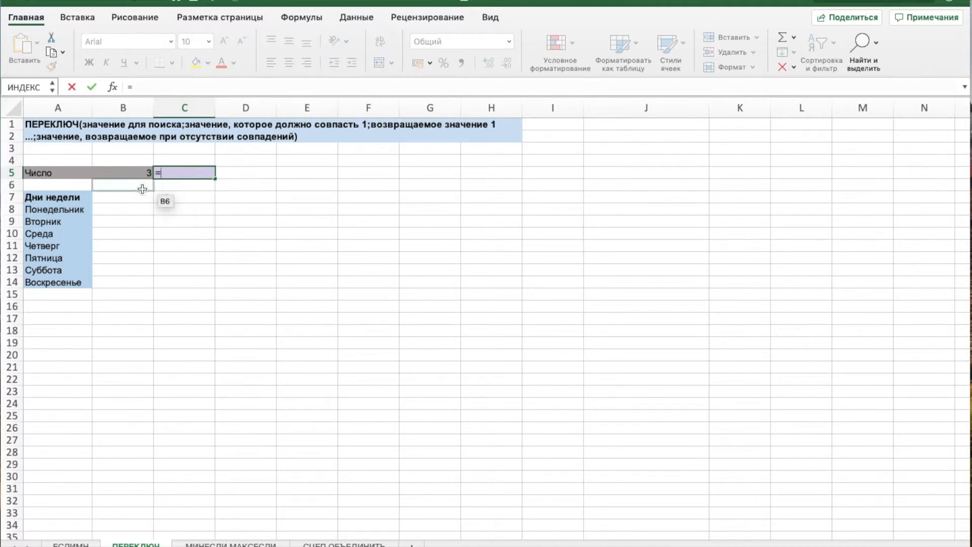
pyautogui.press('Escape')
pyautogui.doubleClick(130, 173)
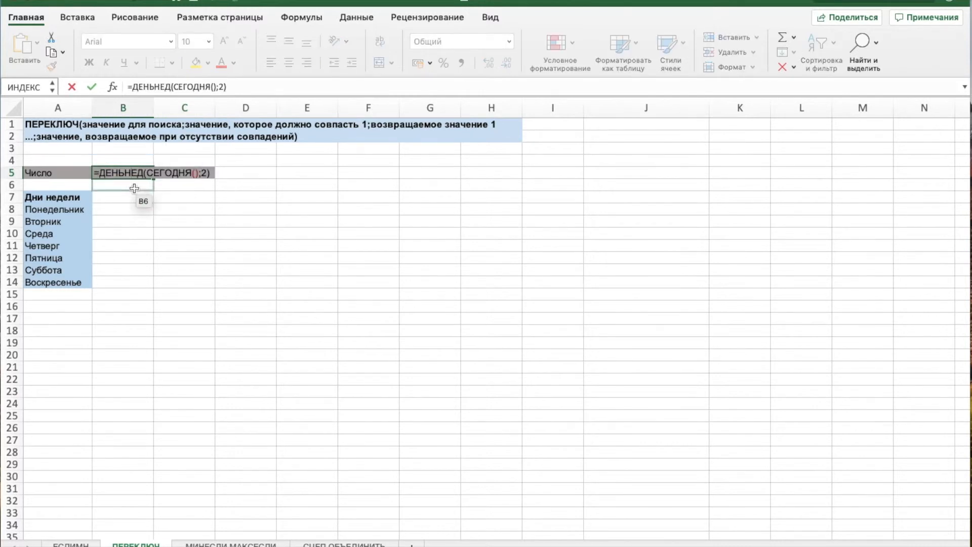
pyautogui.press('Escape')
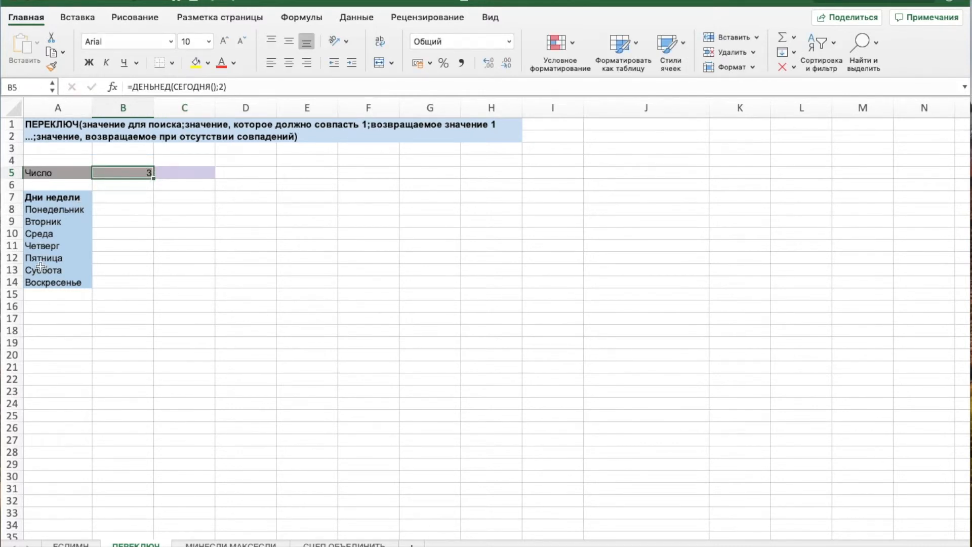
# Step: Start a ПЕРЕКЛЮЧ formula in C5 with B5 as the expression to match
pyautogui.click(185, 174)
pyautogui.write('=')
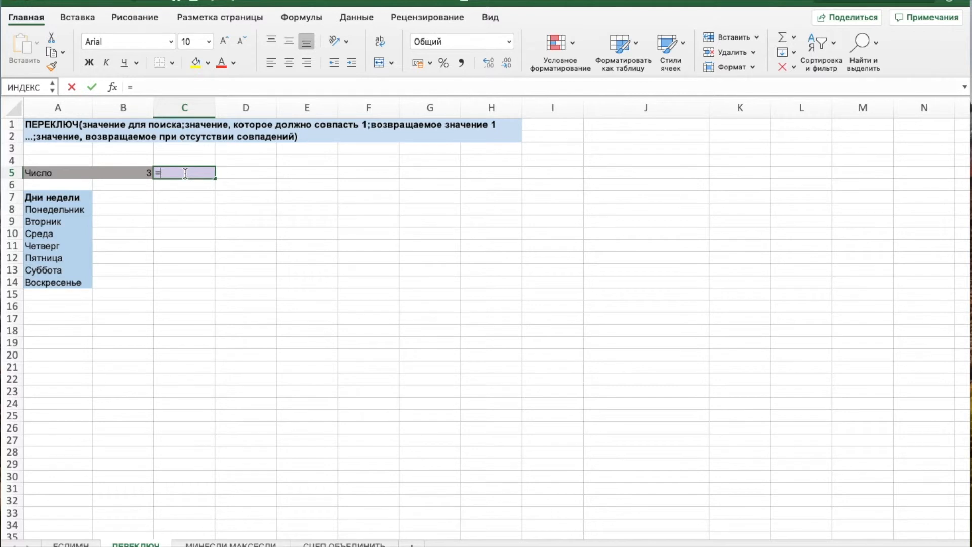
pyautogui.write('gthtrk.x')
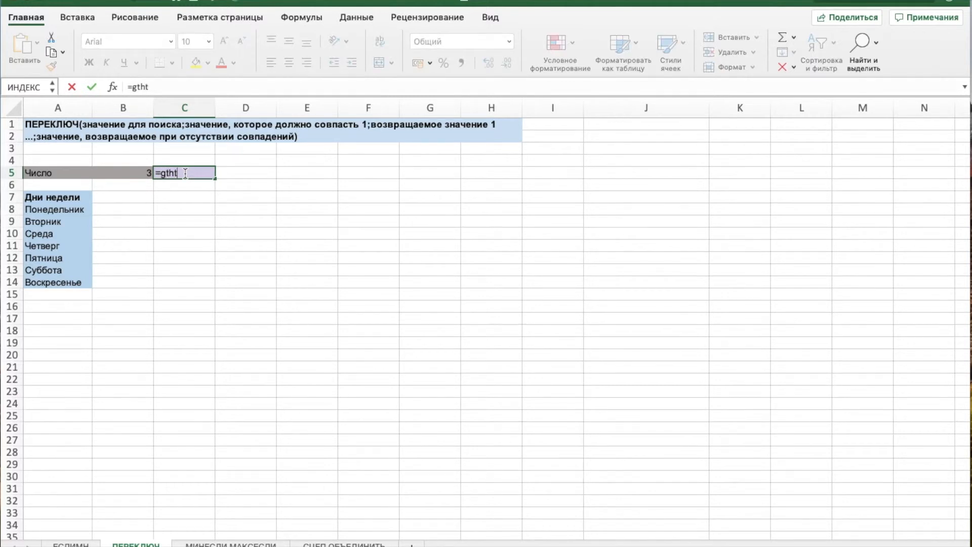
pyautogui.press('BackSpace')
pyautogui.press('BackSpace')
pyautogui.press('BackSpace')
pyautogui.press('BackSpace')
pyautogui.press('BackSpace')
pyautogui.press('BackSpace')
pyautogui.press('BackSpace')
pyautogui.press('BackSpace')
pyautogui.write('пе')
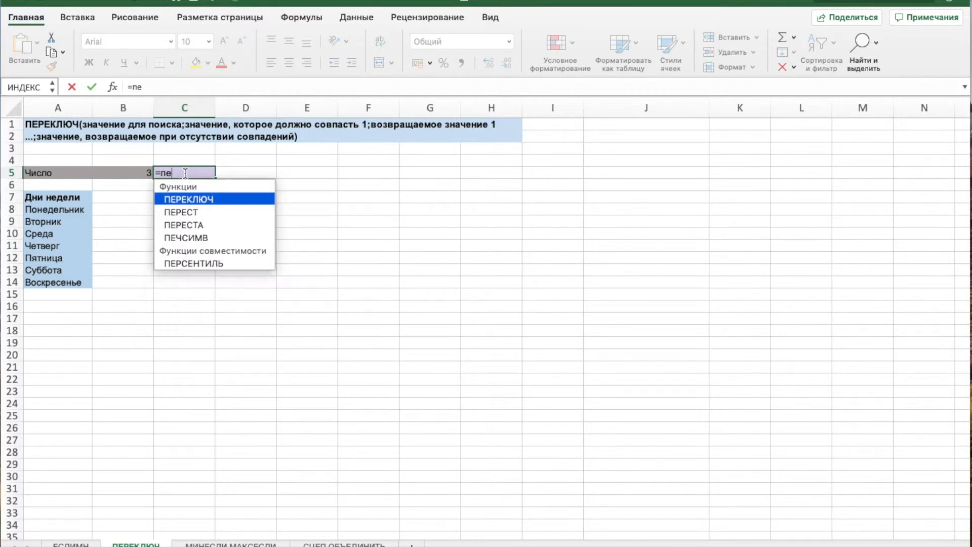
pyautogui.write('реключ(')
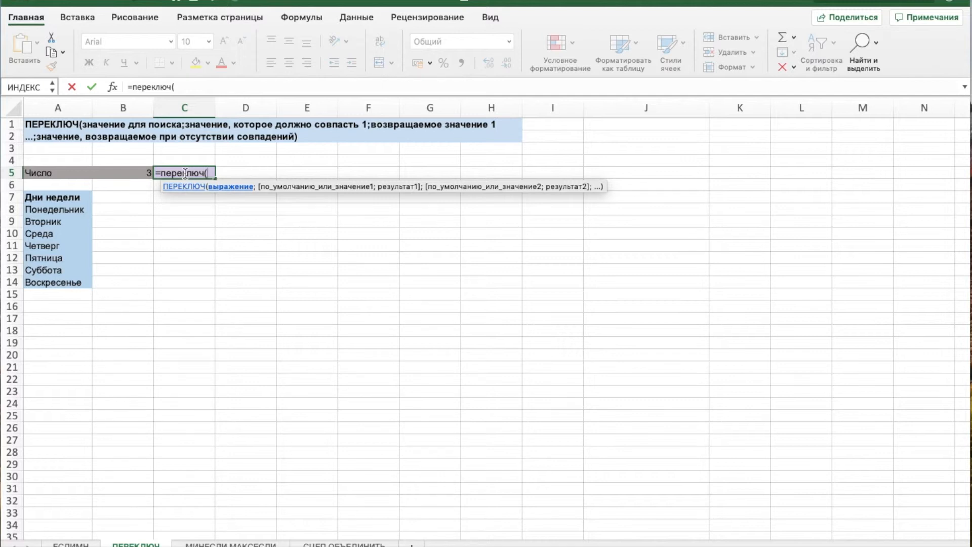
pyautogui.click(124, 171)
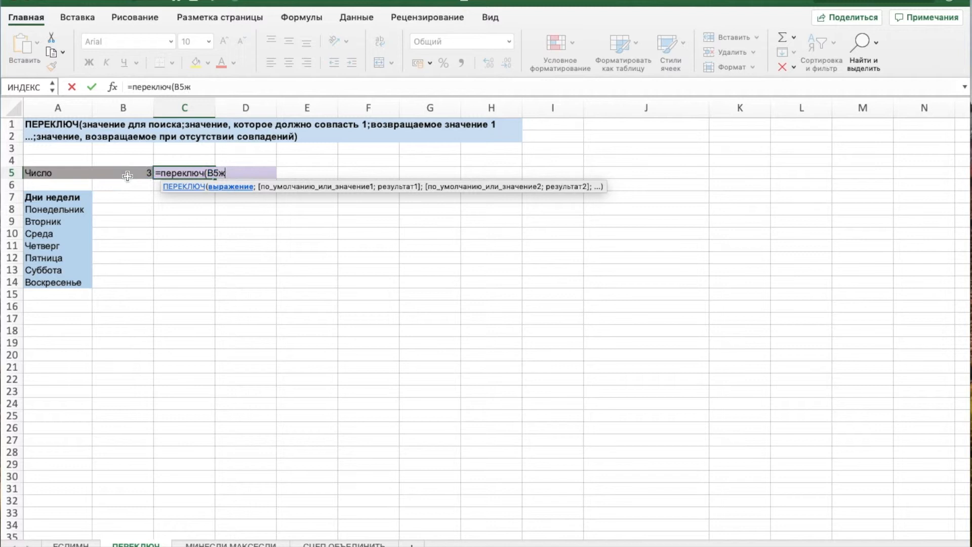
pyautogui.write(';')
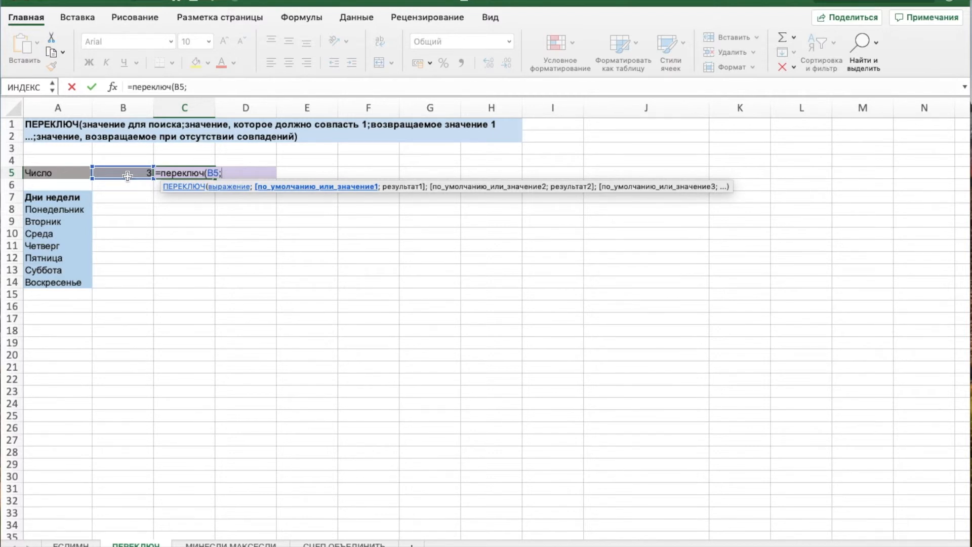
# Step: Pair day numbers 1, 2 and 3 with weekday cells A8, A9 and A10 in the C5 ПЕРЕКЛЮЧ formula
pyautogui.write('1;')
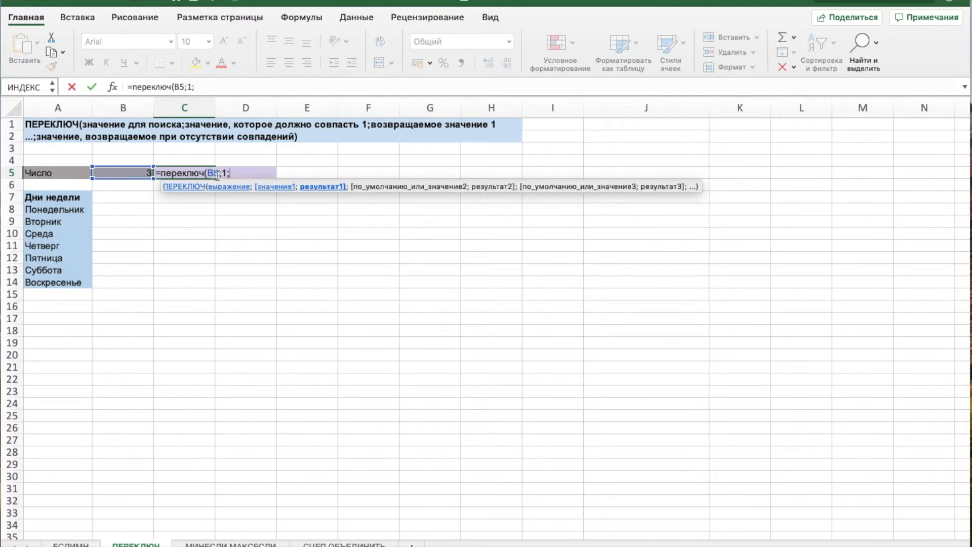
pyautogui.click(40, 210)
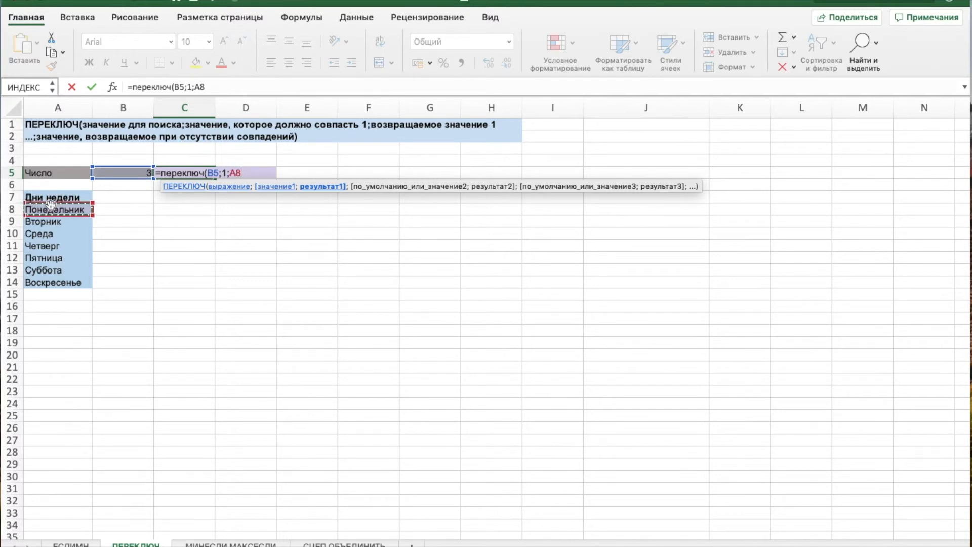
pyautogui.write(';2')
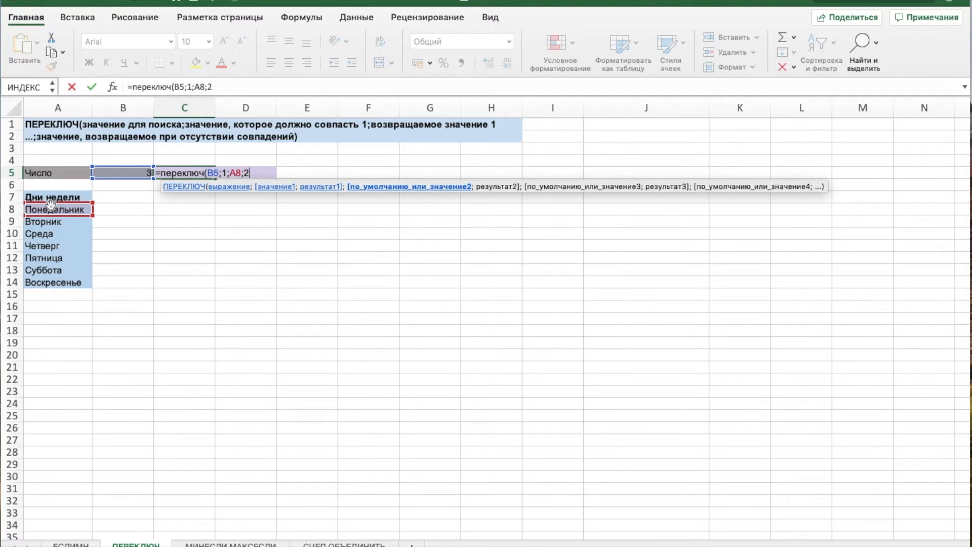
pyautogui.write(';')
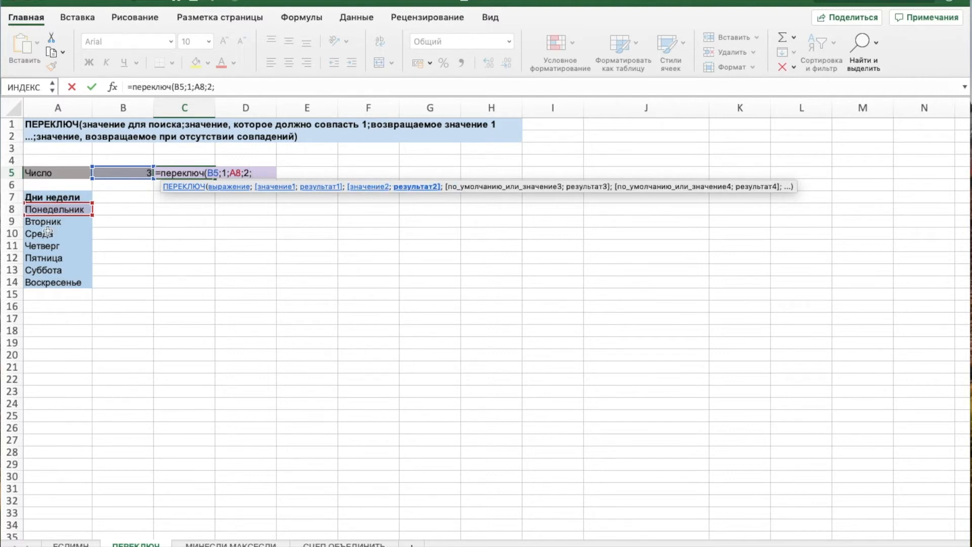
pyautogui.click(49, 222)
pyautogui.write(';')
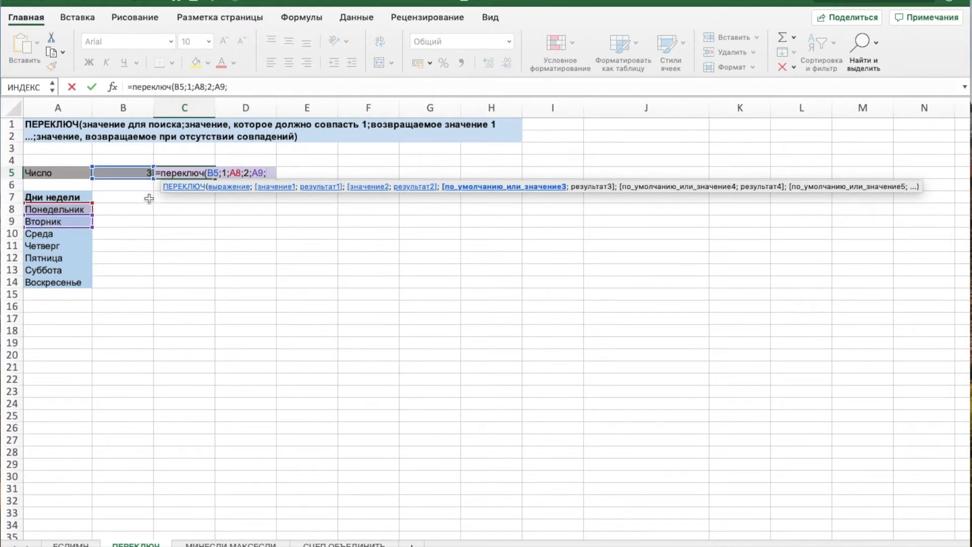
pyautogui.write('3;')
pyautogui.click(57, 236)
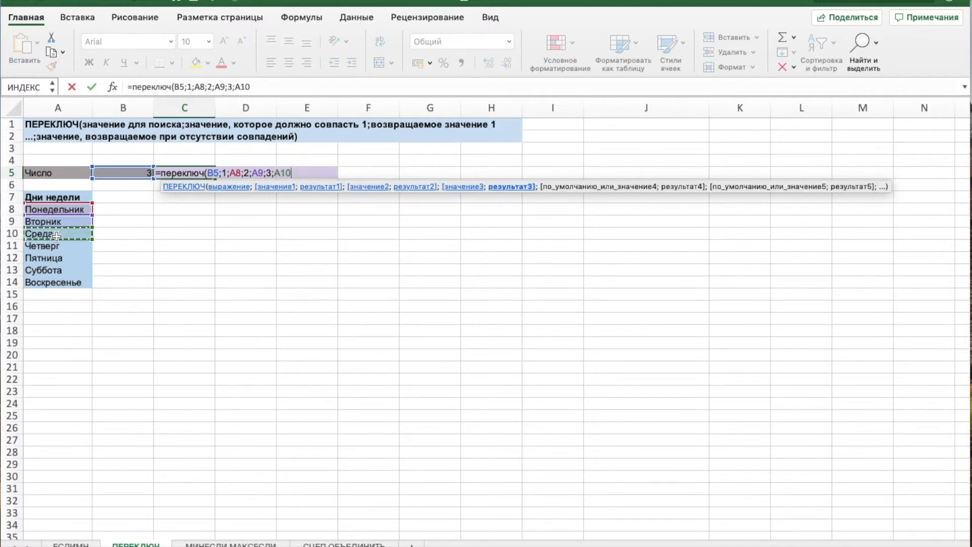
# Step: Extend the C5 formula with day number 4 returning the weekday in A11
pyautogui.write(';4')
pyautogui.click(45, 247)
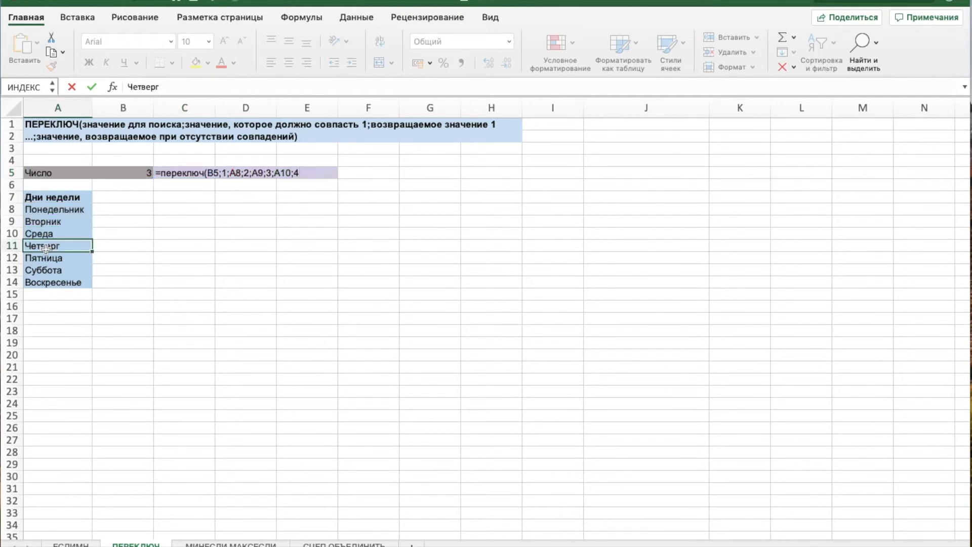
pyautogui.click(170, 173)
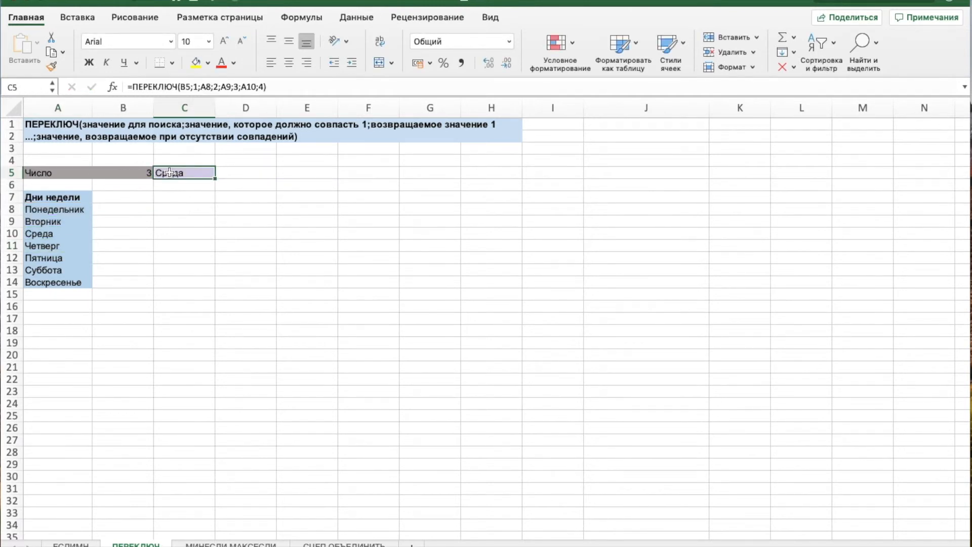
pyautogui.doubleClick(170, 173)
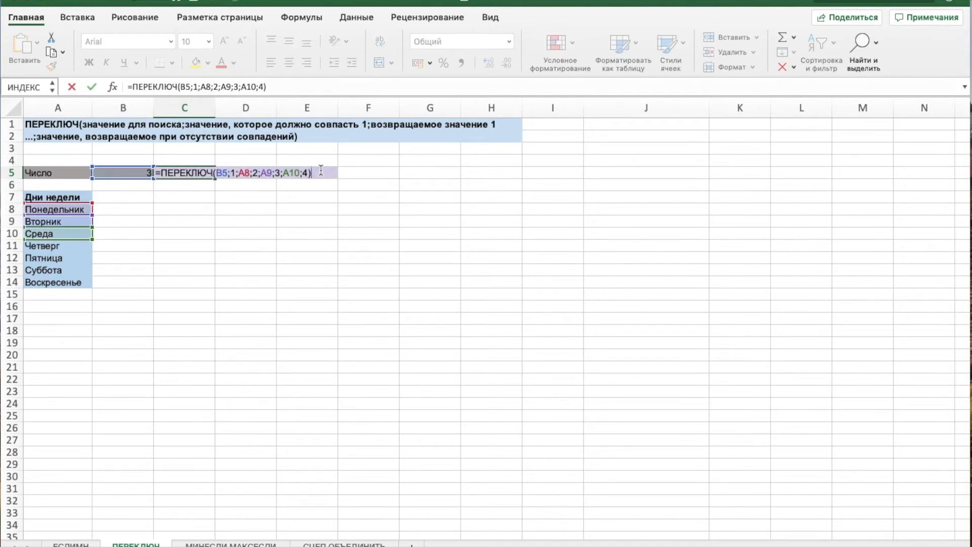
pyautogui.press('BackSpace')
pyautogui.write(';')
pyautogui.click(56, 245)
# Step: Add day numbers 5, 6 and 7 with results A12, A13 and A14 to the C5 formula
pyautogui.write(';5;')
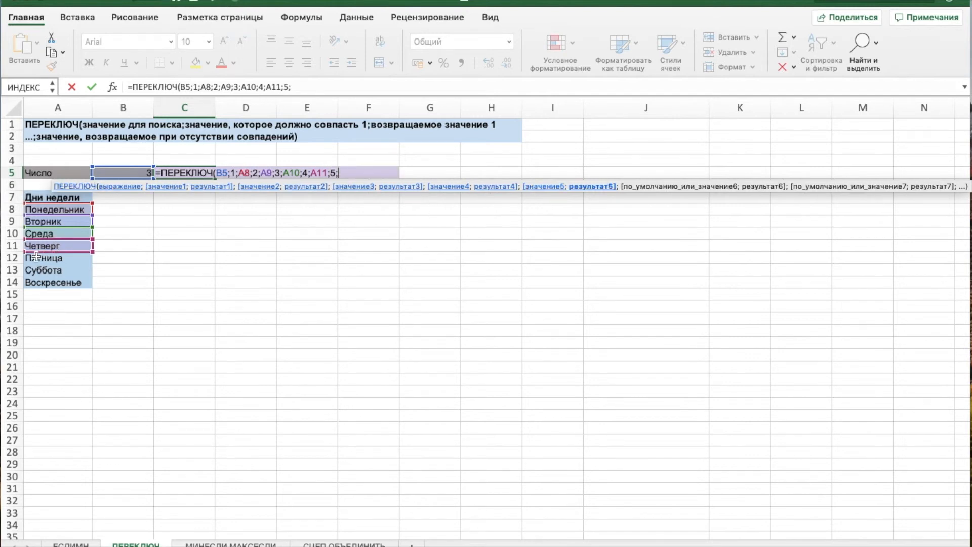
pyautogui.click(42, 259)
pyautogui.write(';')
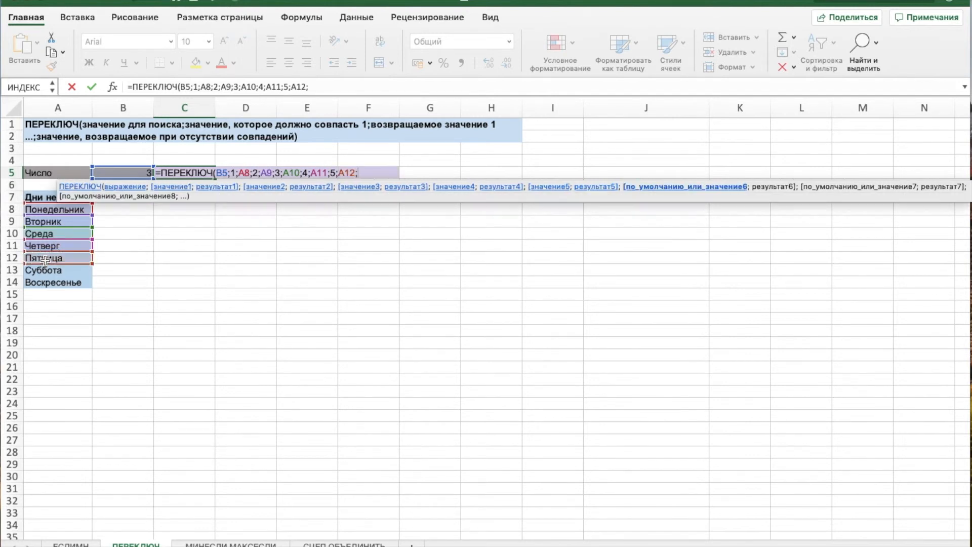
pyautogui.write('6')
pyautogui.press('BackSpace')
pyautogui.write('6;')
pyautogui.click(44, 269)
pyautogui.write(';')
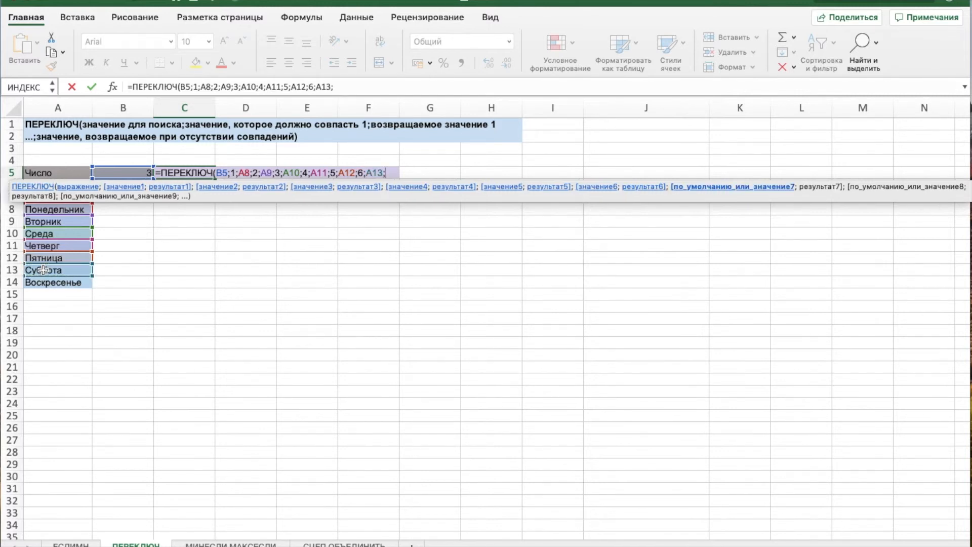
pyautogui.write('7;')
pyautogui.click(43, 284)
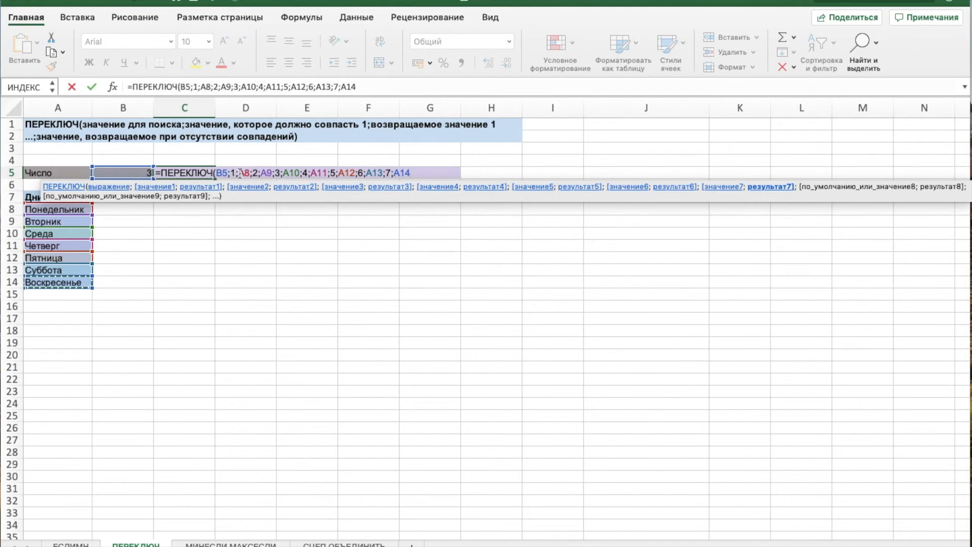
# Step: Complete the C5 formula with the default result "Нет такого дня недели" for unmatched day numbers
pyautogui.write(';')
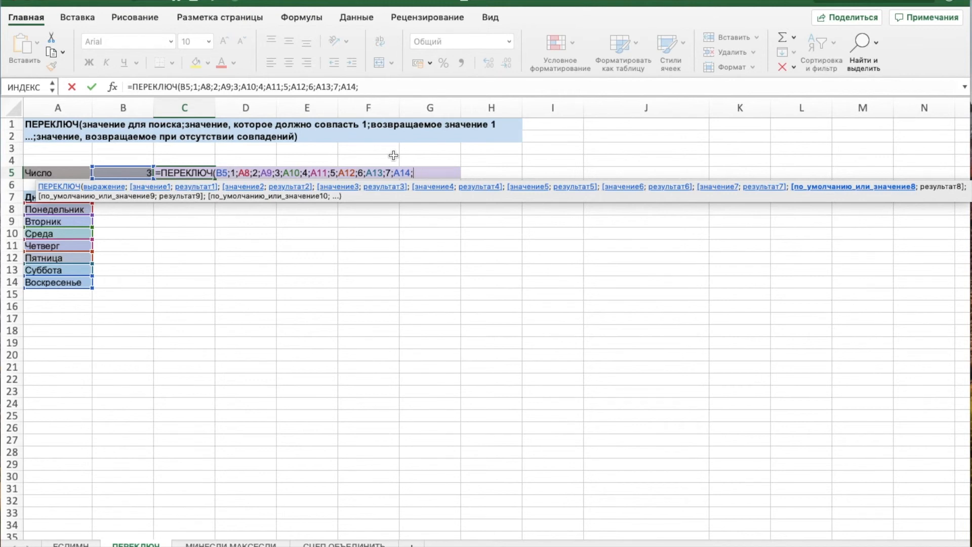
pyautogui.write('"Нет такого ')
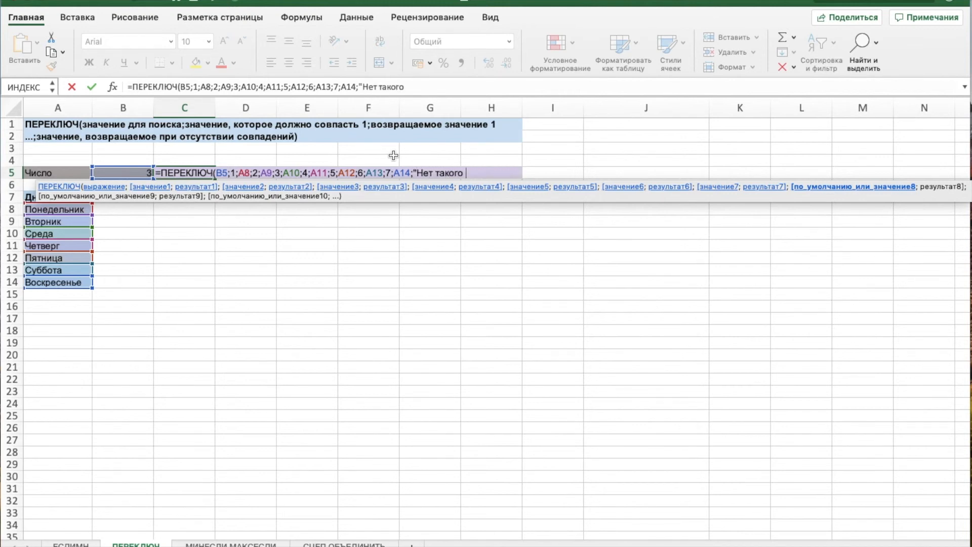
pyautogui.write('дня недели')
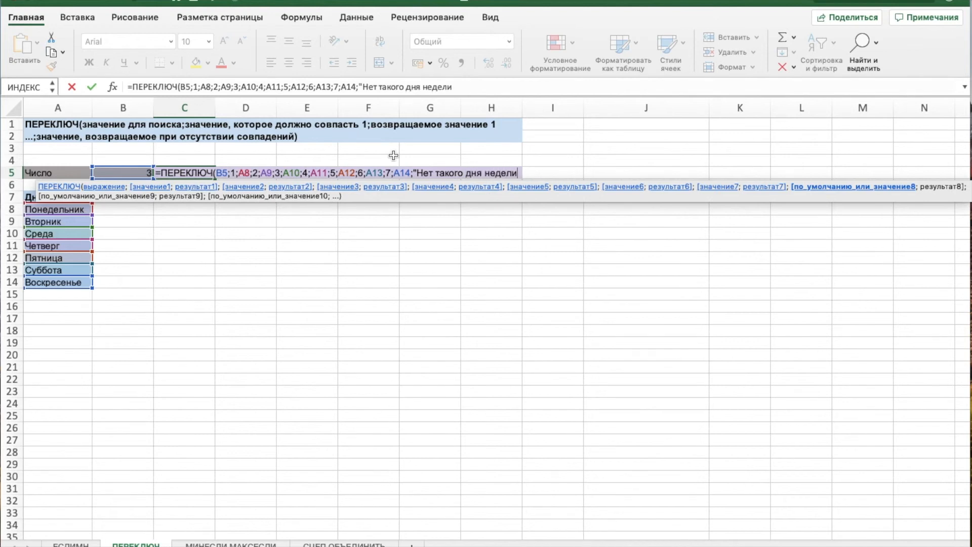
pyautogui.write('Э')
pyautogui.press('BackSpace')
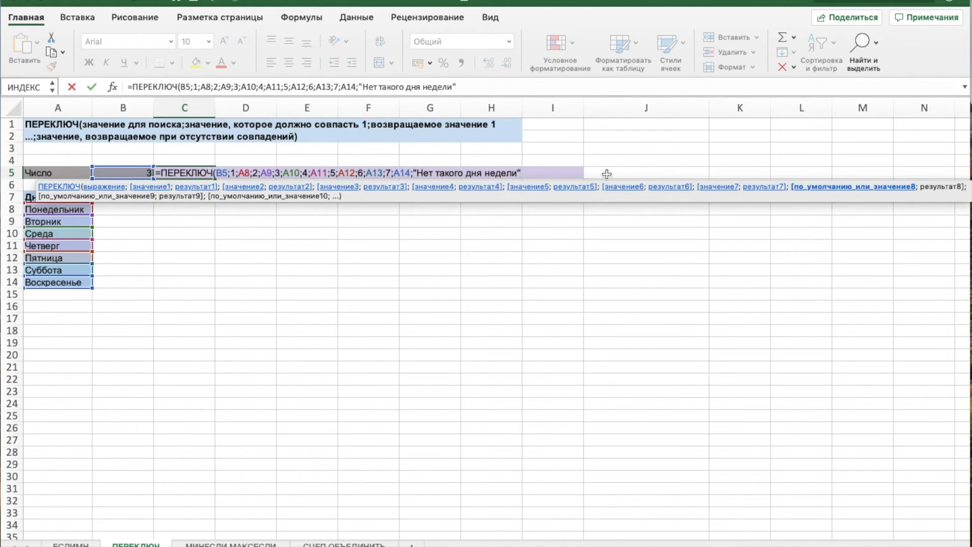
pyautogui.write(')')
pyautogui.press('Return')
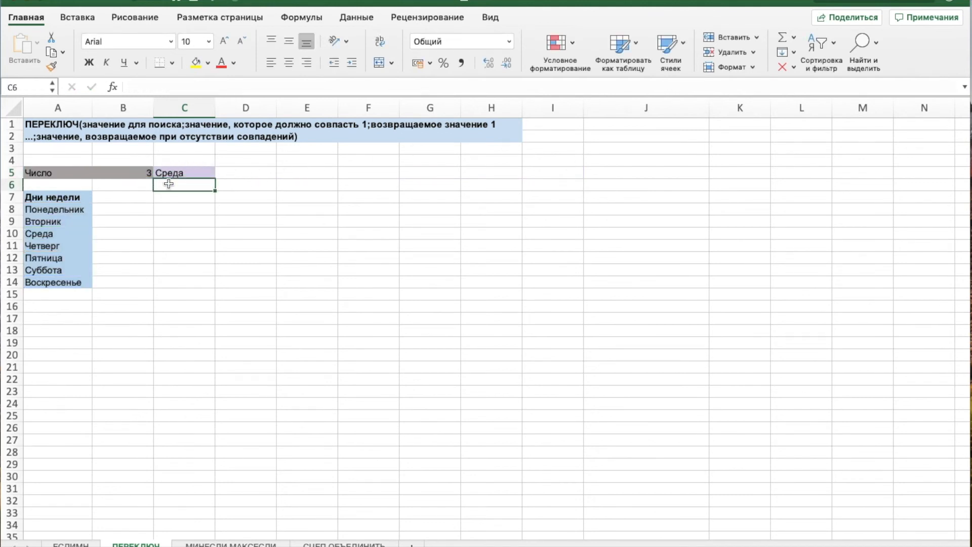
# Step: Test the ПЕРЕКЛЮЧ formula by entering the day numbers 1, 7 and 8 one after another in B5
pyautogui.click(133, 172)
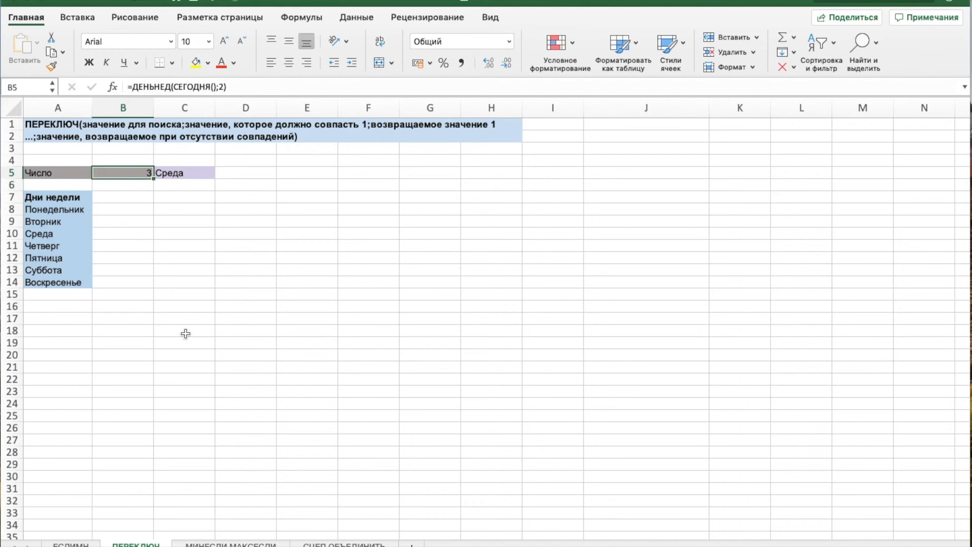
pyautogui.write('1')
pyautogui.press('Return')
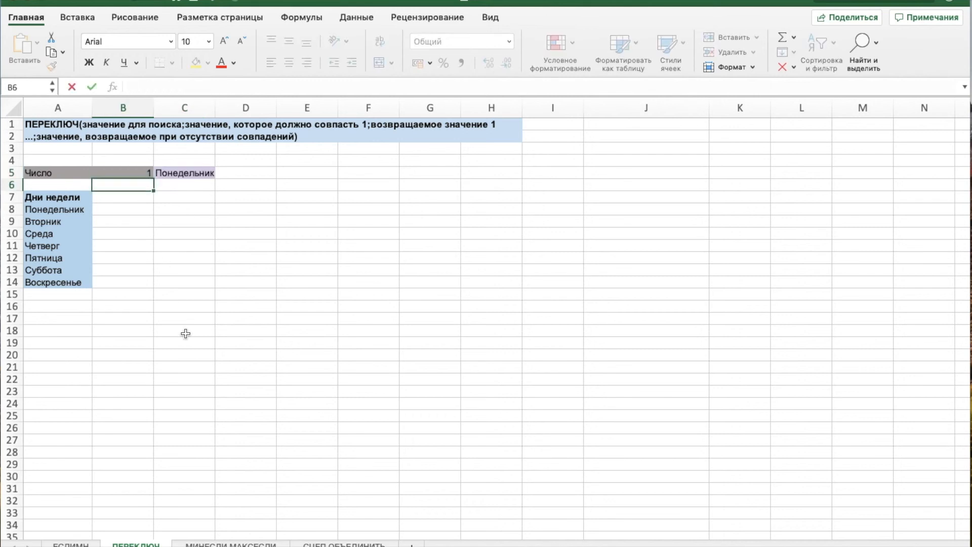
pyautogui.click(120, 169)
pyautogui.write('7')
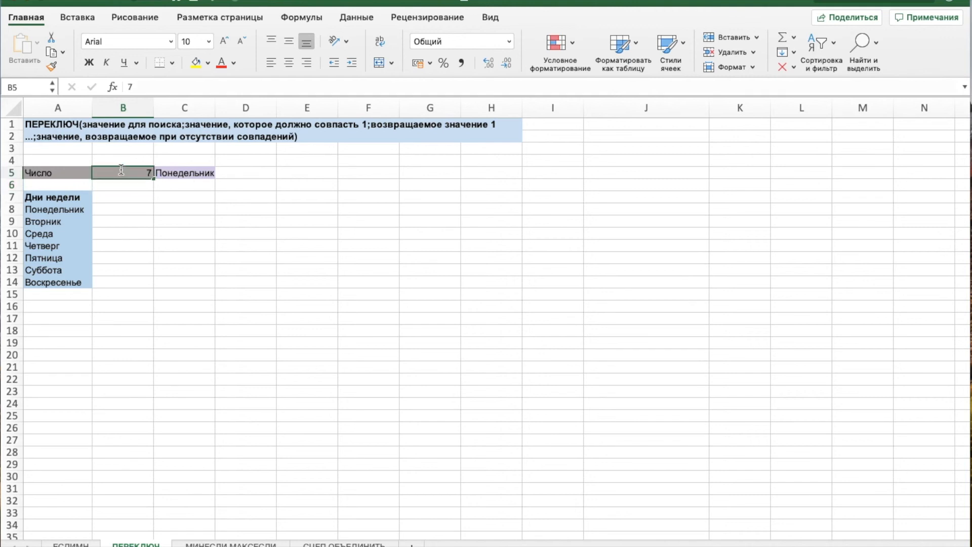
pyautogui.press('Return')
pyautogui.click(130, 172)
pyautogui.write('8')
pyautogui.press('Return')
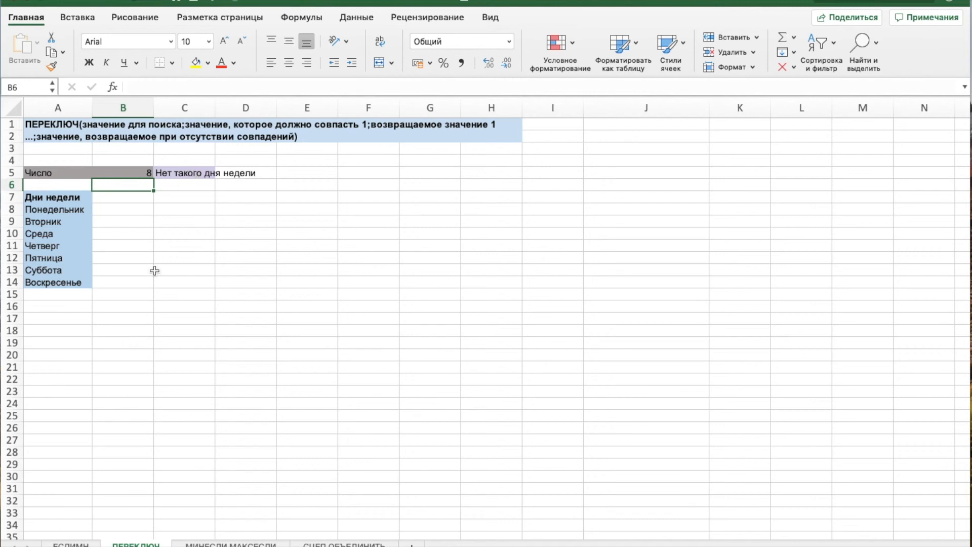
# Step: Review the C5 formula on the ЕСЛИМН sheet without changing it, and return to the ПЕРЕКЛЮЧ sheet
pyautogui.click(71, 544)
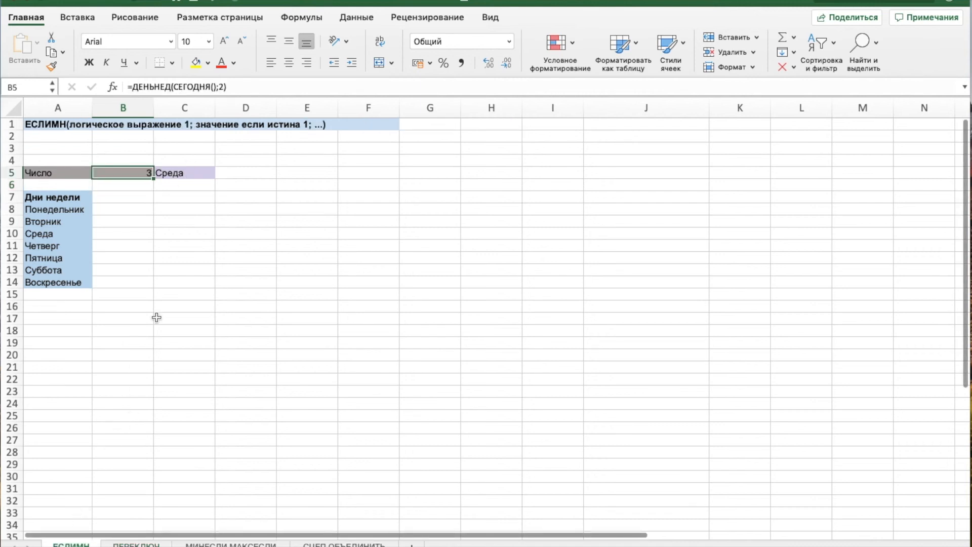
pyautogui.click(196, 175)
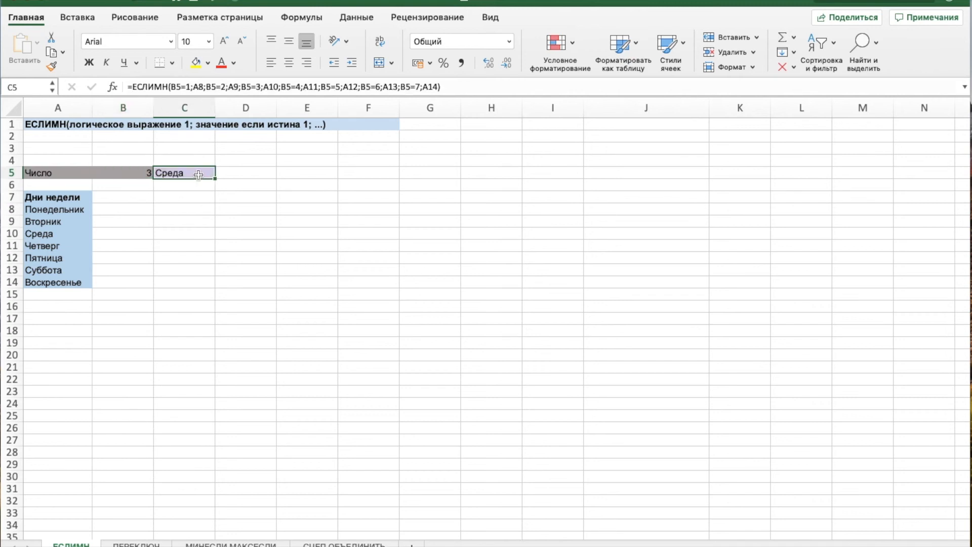
pyautogui.doubleClick(204, 174)
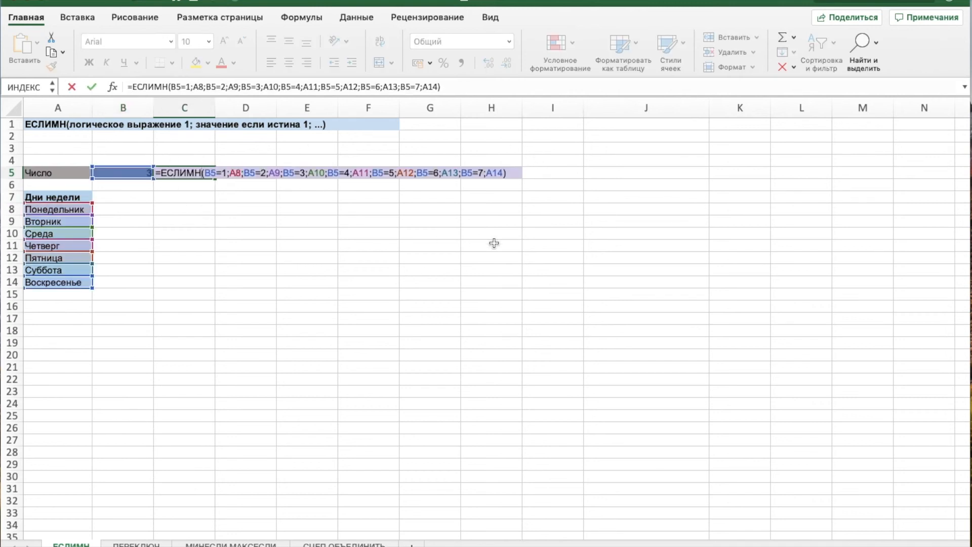
pyautogui.press('Escape')
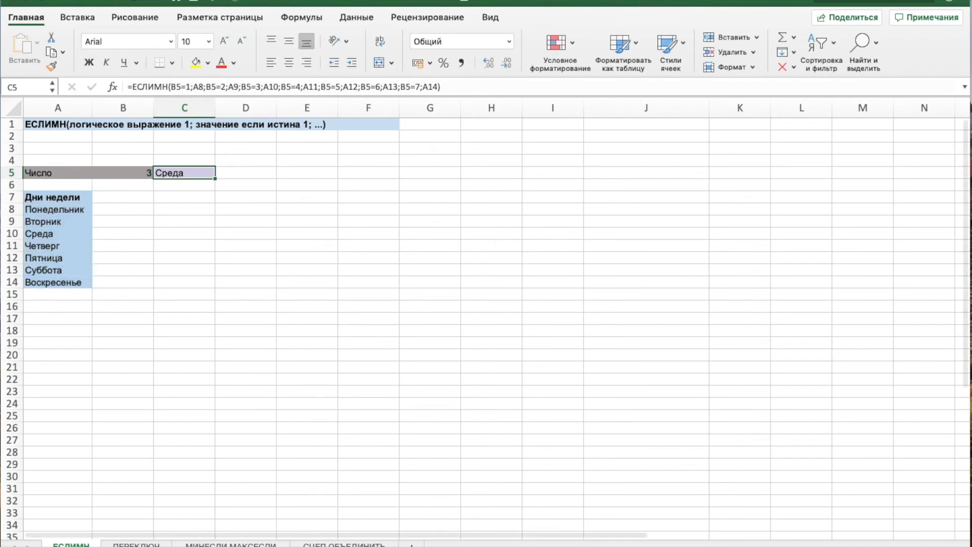
pyautogui.click(136, 545)
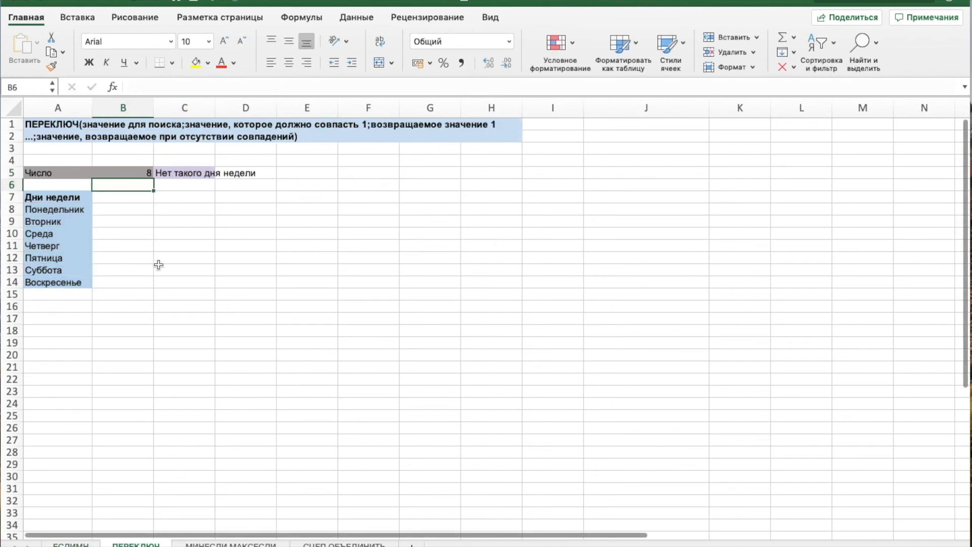